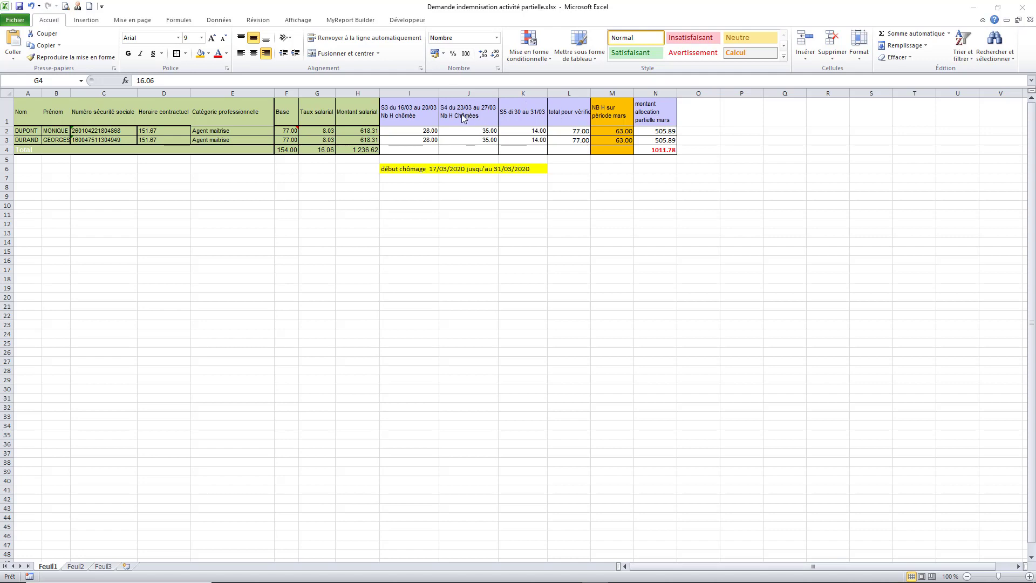
Review the March hours formulas in M2 and M3 and the allowance formula in N2
{"action": "left_click", "coordinate": [418, 115]}
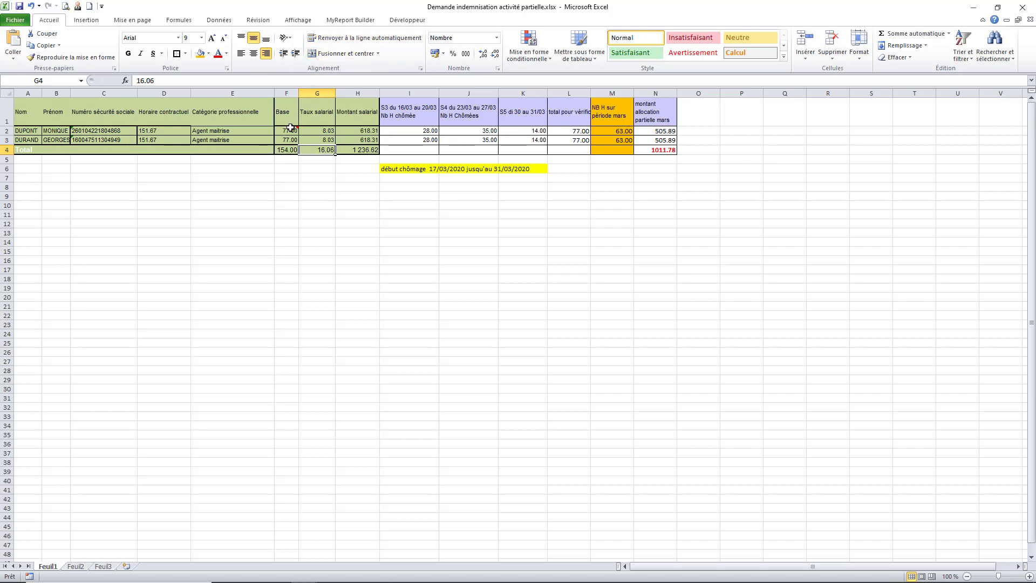
{"action": "mouse_move", "coordinate": [291, 127]}
{"action": "left_click", "coordinate": [620, 130]}
{"action": "key", "text": "F2"}
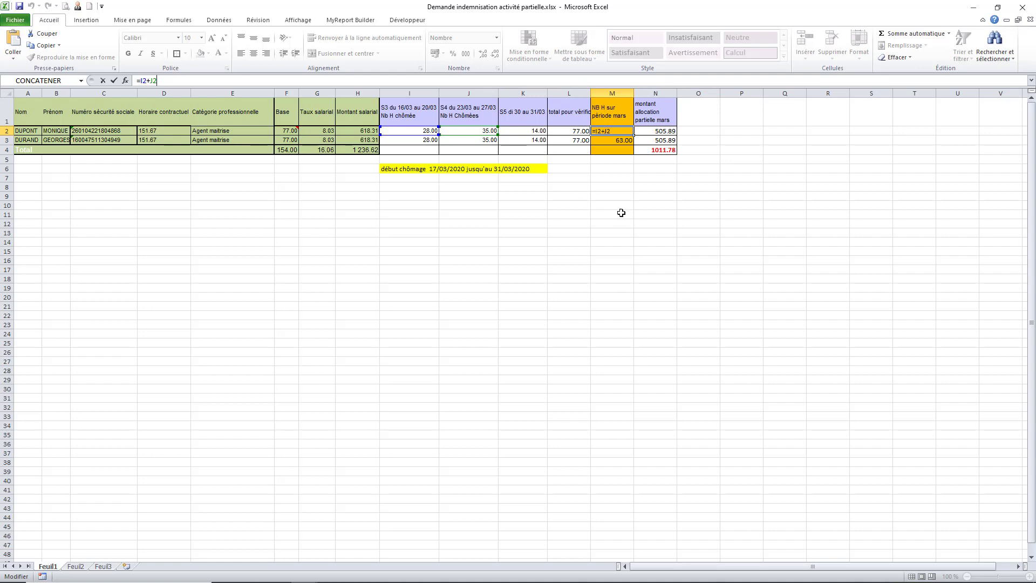
{"action": "key", "text": "ctrl+Return"}
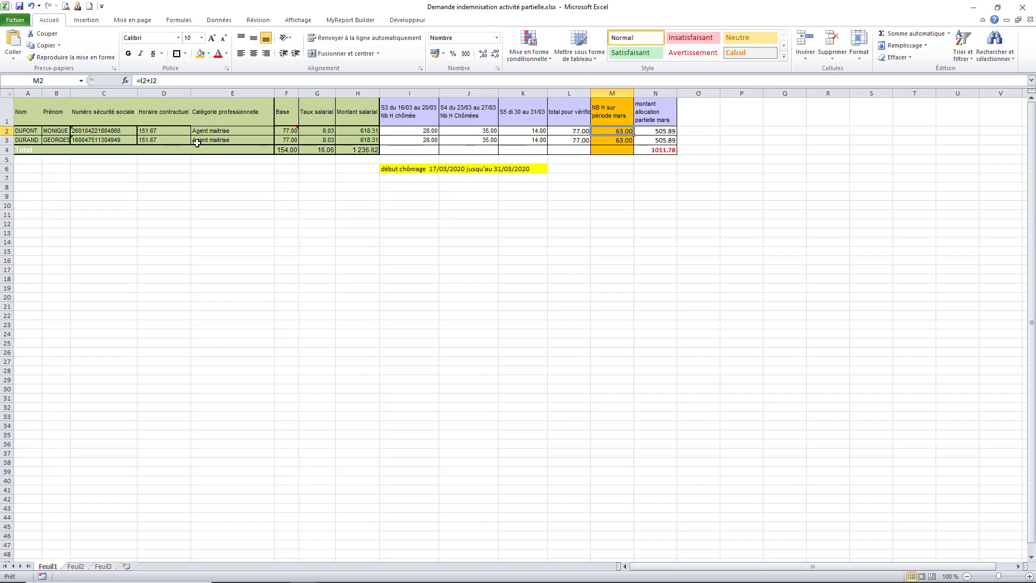
{"action": "left_click", "coordinate": [624, 141]}
{"action": "left_click", "coordinate": [659, 131]}
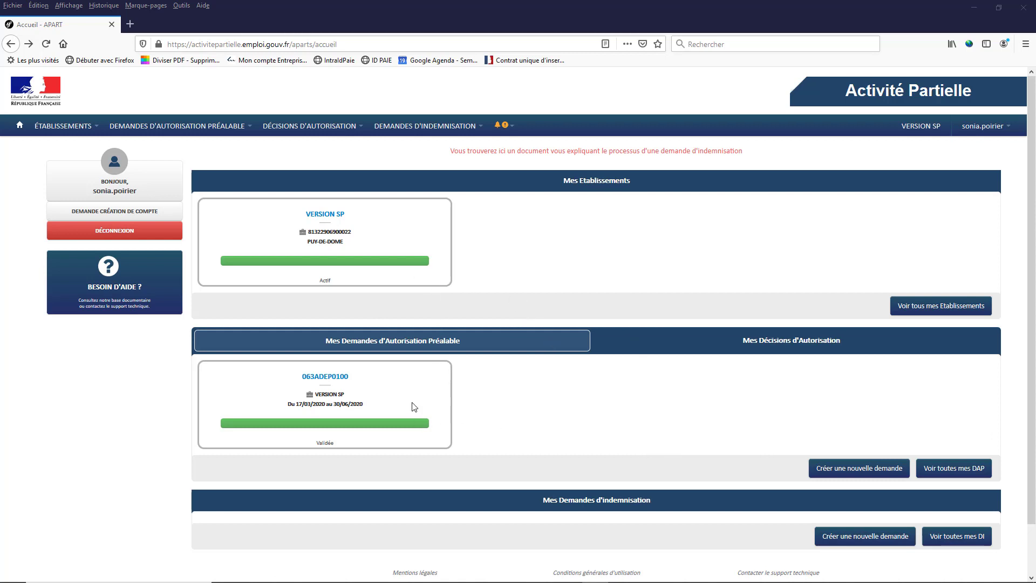
Create the March 2020 compensation claim by pasting in its creation code
{"action": "left_click", "coordinate": [835, 537]}
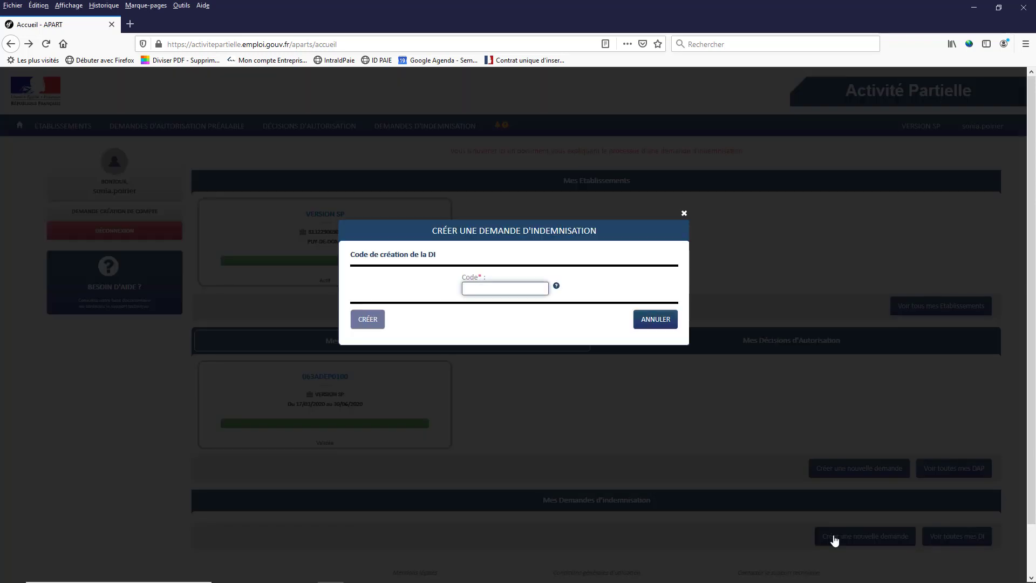
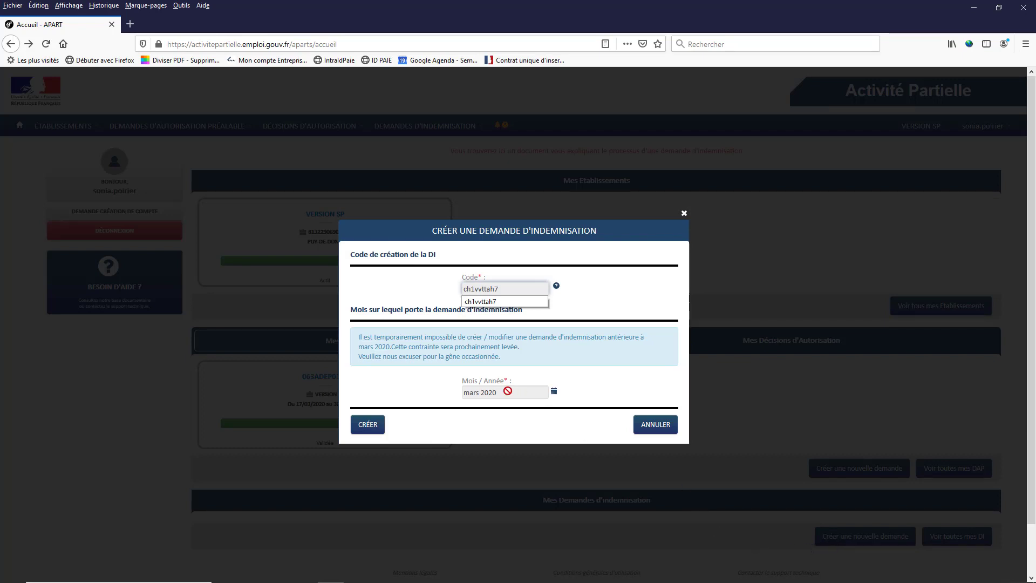
{"action": "left_click", "coordinate": [370, 429]}
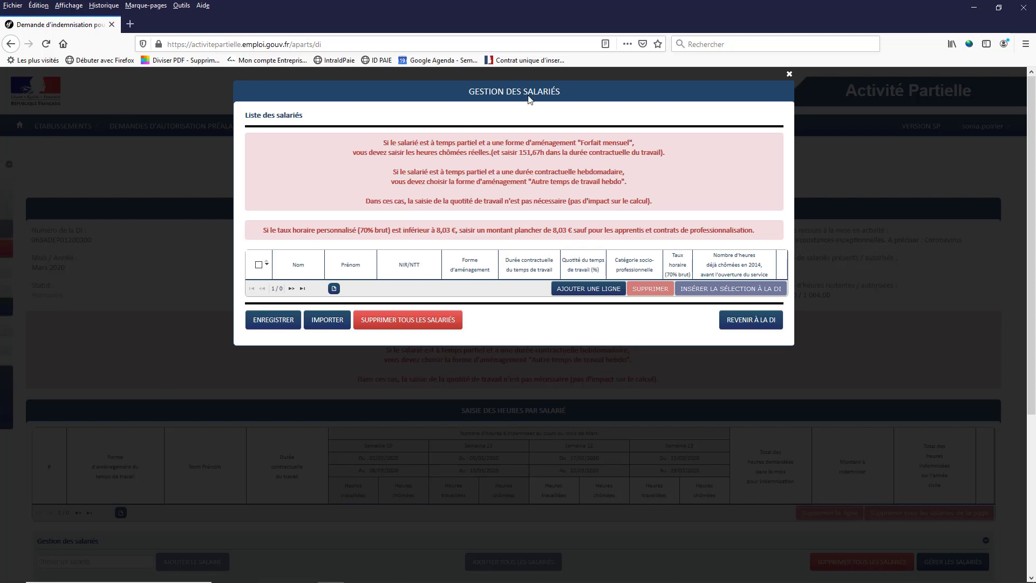
Close employee management and download Fiche_53 Excel import tool from the Besoin d'aide documentation base
{"action": "left_click", "coordinate": [788, 74]}
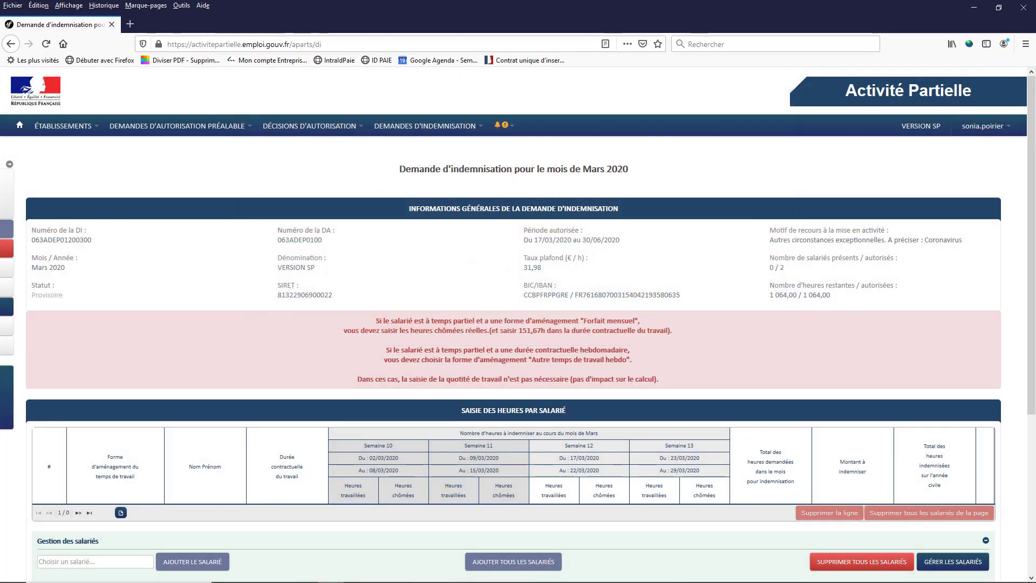
{"action": "left_click", "coordinate": [18, 165]}
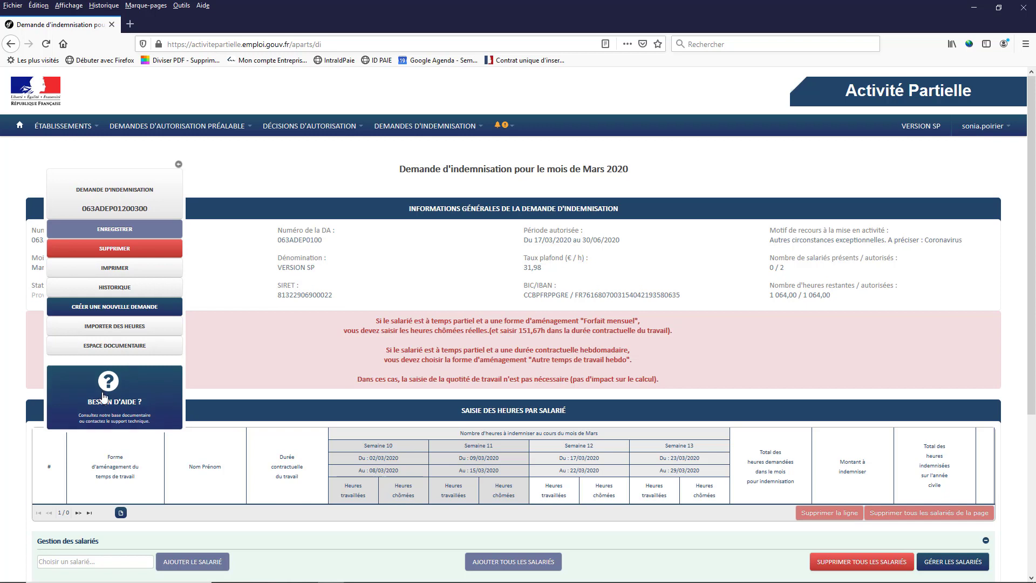
{"action": "left_click", "coordinate": [107, 405]}
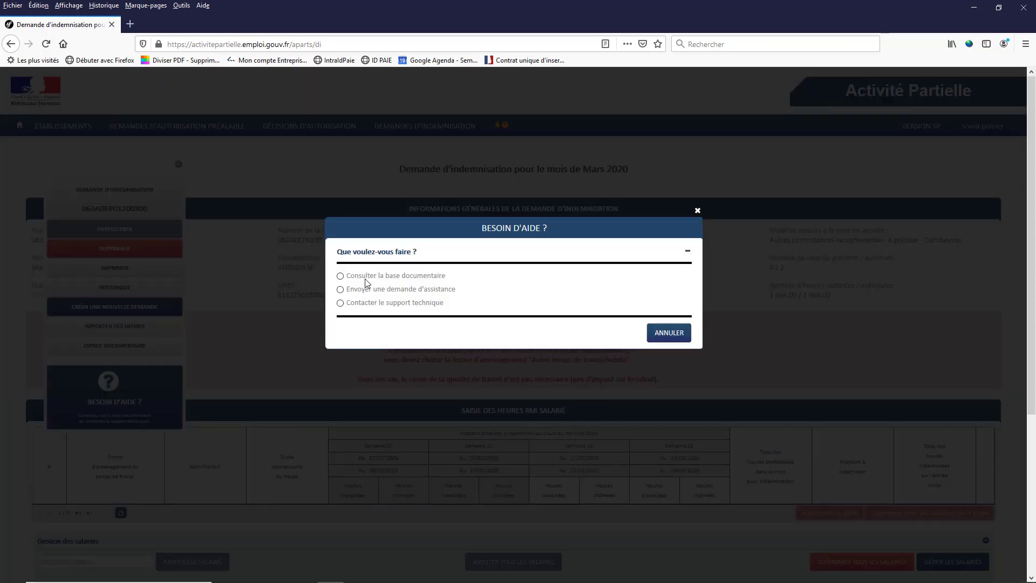
{"action": "left_click", "coordinate": [367, 276]}
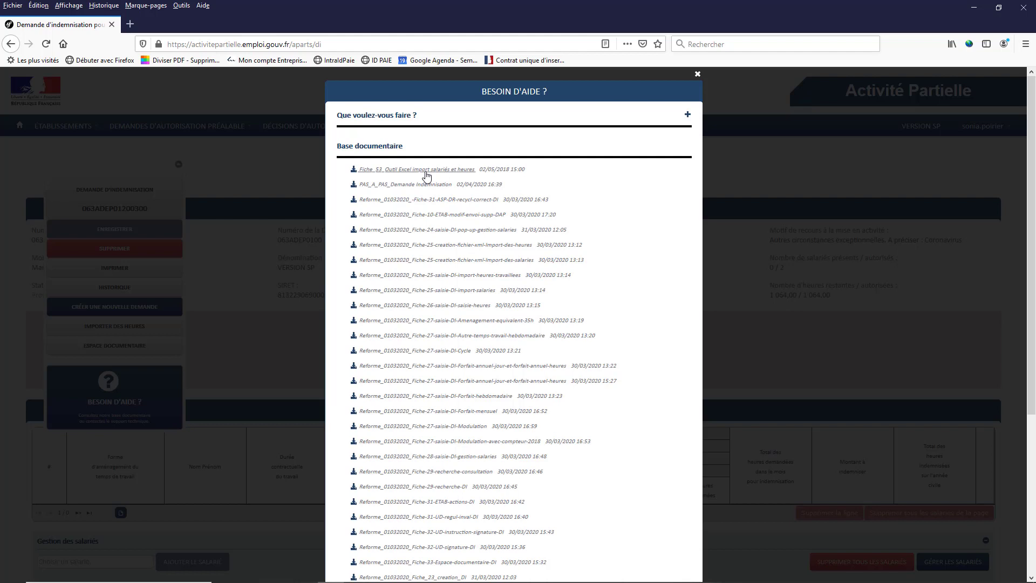
{"action": "left_click", "coordinate": [426, 171]}
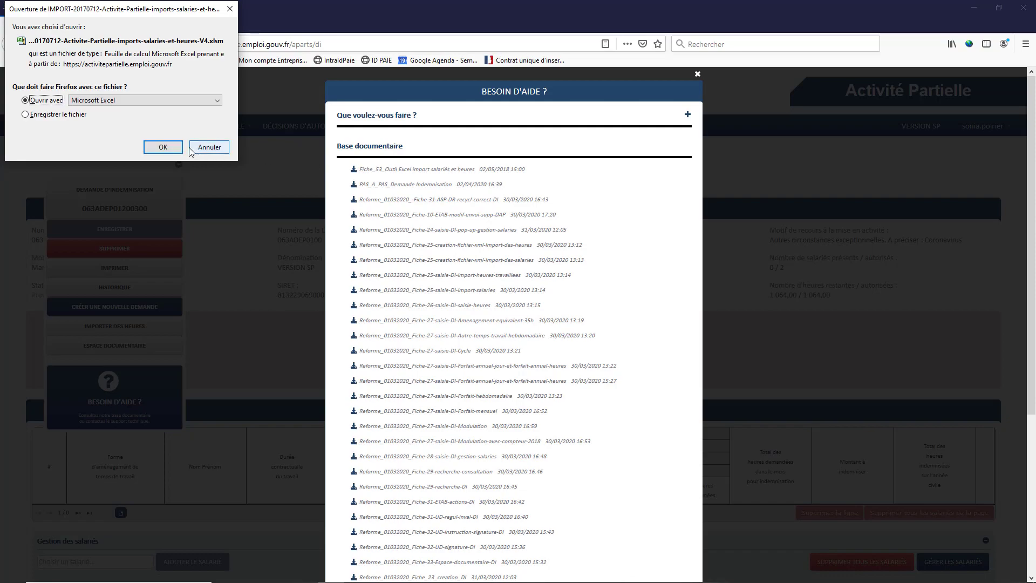
Open the downloaded import tool in Excel and read its Création fichiers instructions sheet
{"action": "left_click", "coordinate": [170, 146]}
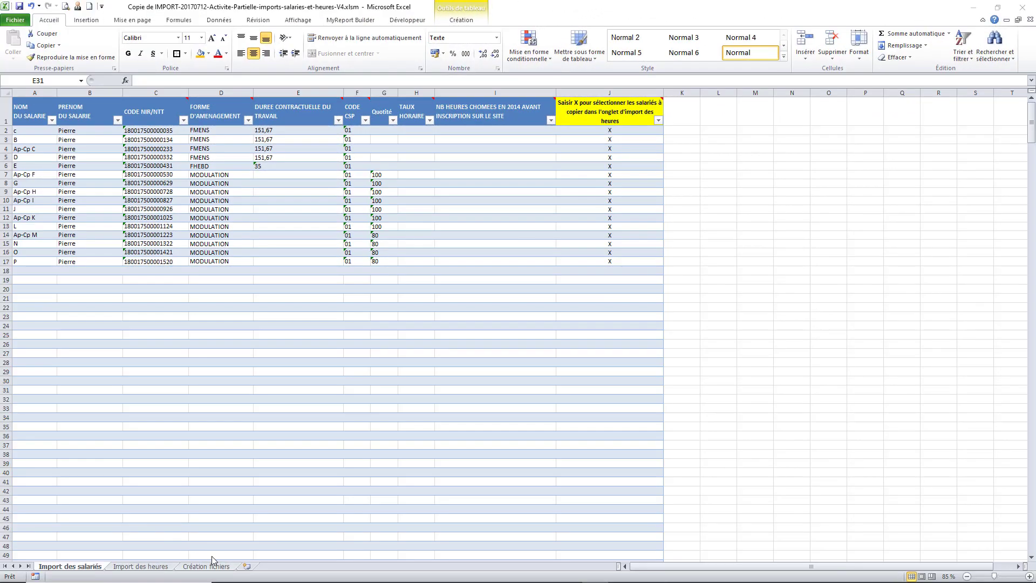
{"action": "left_click", "coordinate": [135, 567]}
{"action": "left_click", "coordinate": [186, 567]}
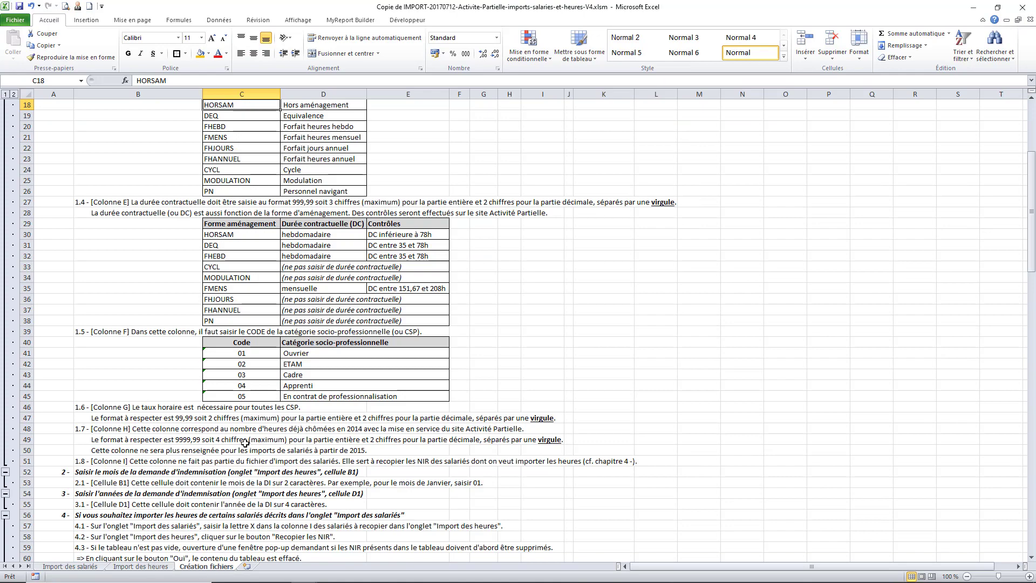
{"action": "scroll", "coordinate": [246, 355], "scroll_direction": "up", "scroll_amount": 3}
{"action": "scroll", "coordinate": [247, 355], "scroll_direction": "down", "scroll_amount": 2}
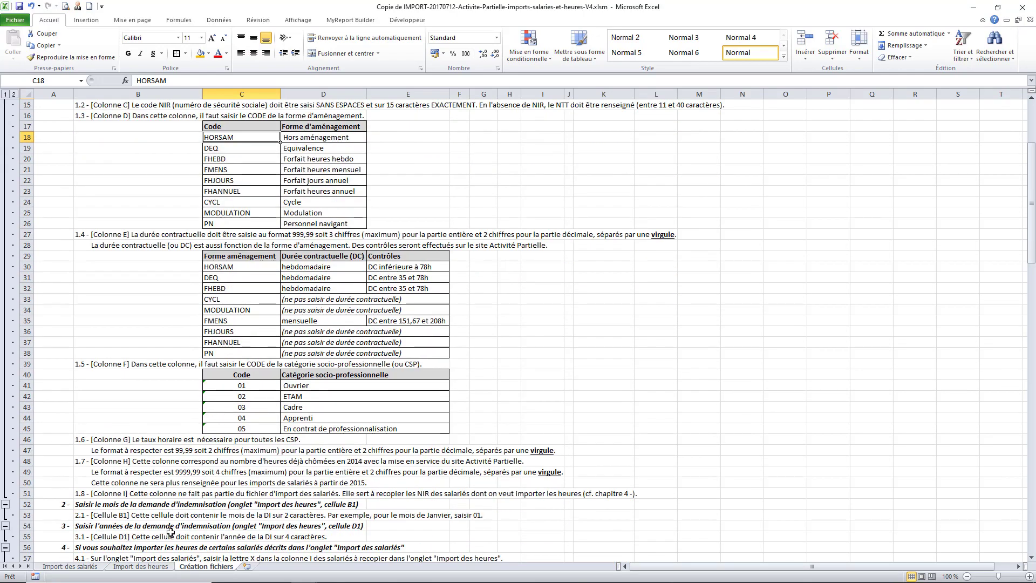
Read the CODE NIR/NTT and FORME D'AMENAGEMENT notes, then return to the claim workbook
{"action": "left_click", "coordinate": [96, 567]}
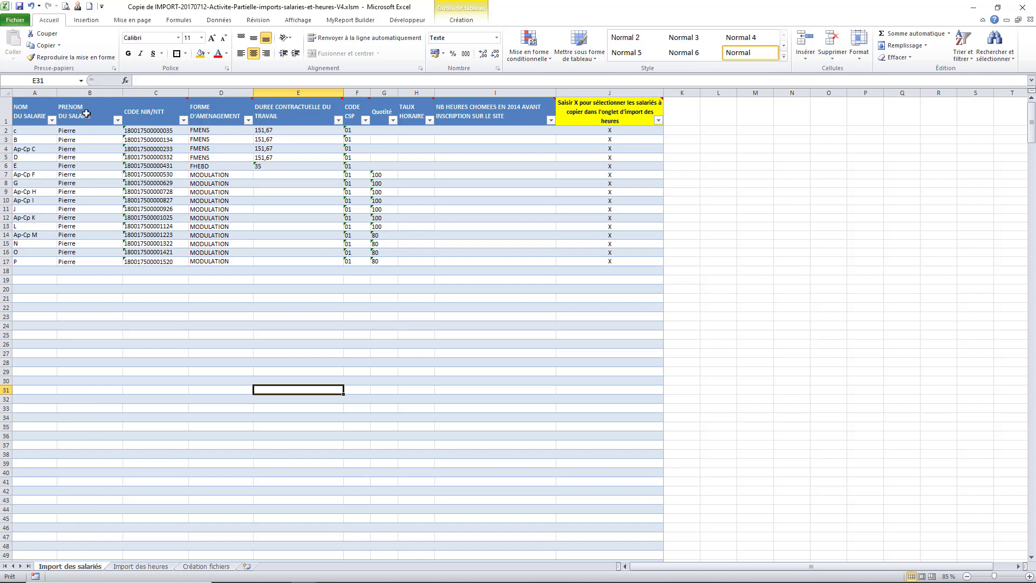
{"action": "left_click", "coordinate": [138, 112]}
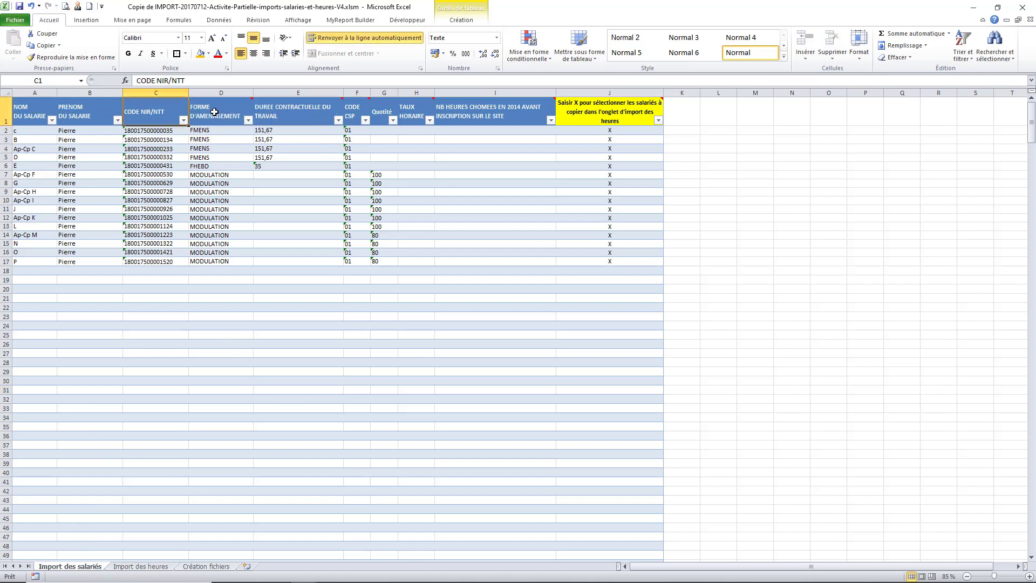
{"action": "left_click", "coordinate": [214, 112]}
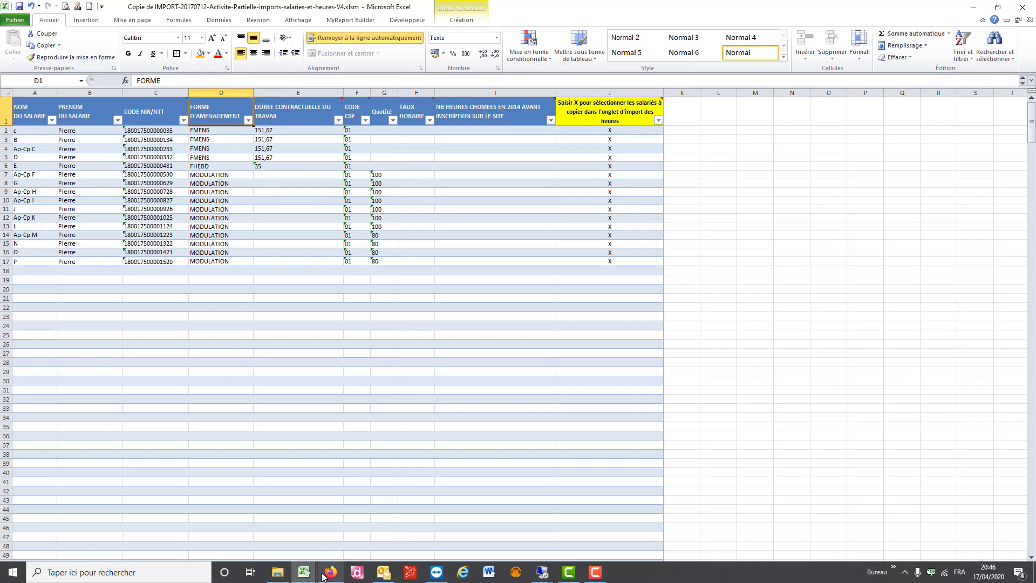
{"action": "mouse_move", "coordinate": [302, 566]}
{"action": "left_click", "coordinate": [282, 522]}
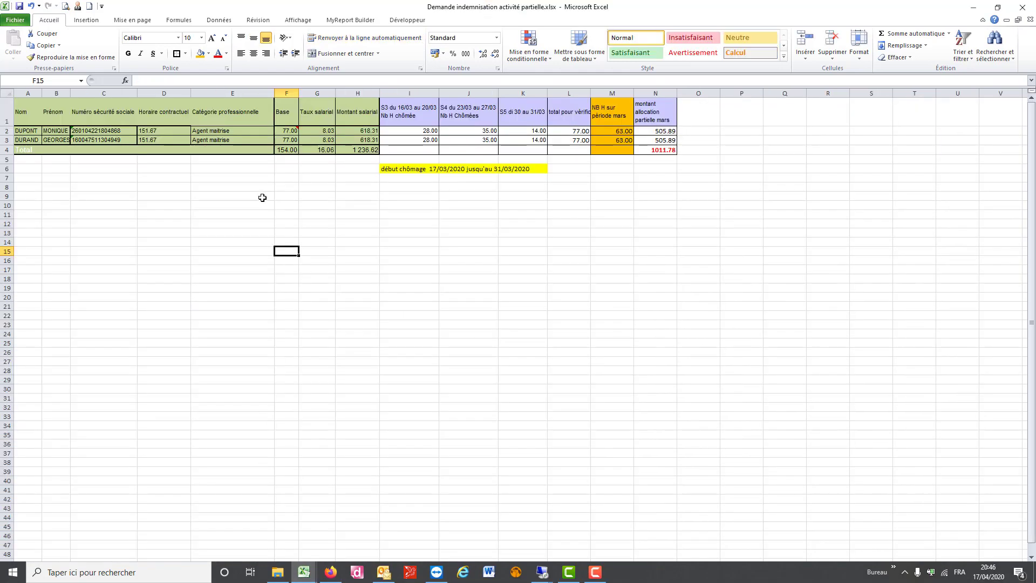
Insert a new column D headed 'Forme aménagement' before the contractual hours column
{"action": "left_click", "coordinate": [161, 90]}
{"action": "right_click", "coordinate": [161, 91]}
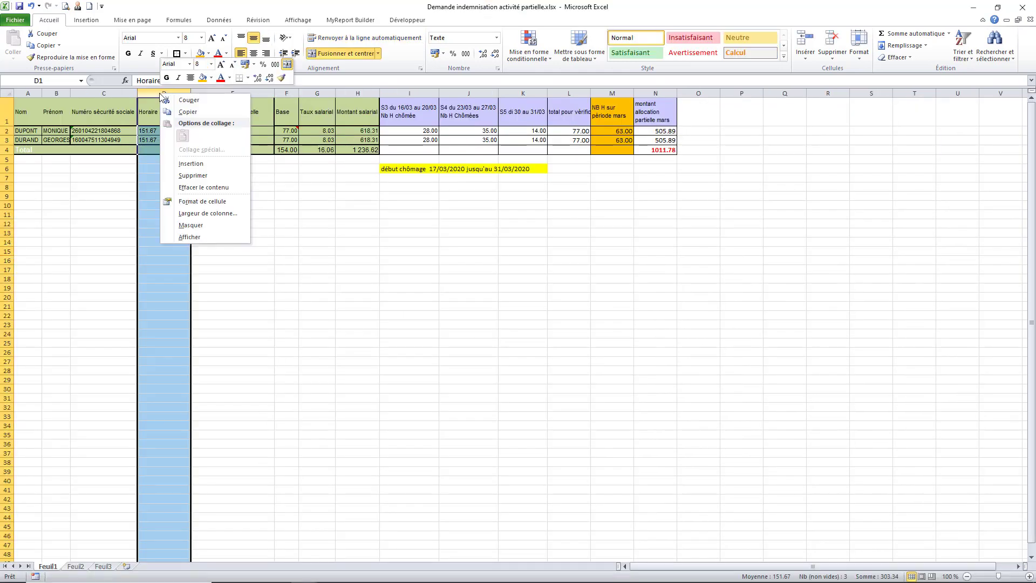
{"action": "left_click", "coordinate": [184, 163]}
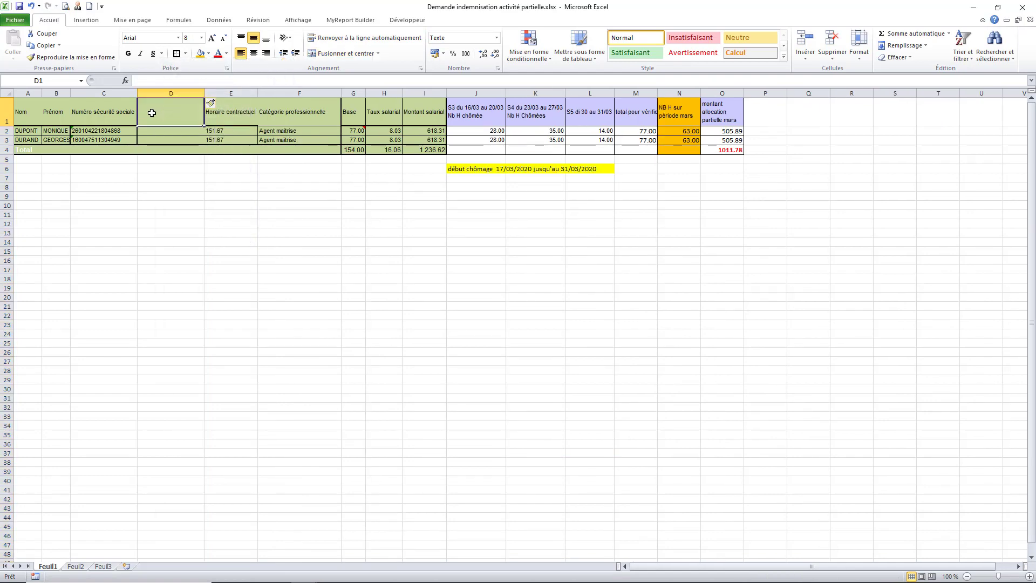
{"action": "type", "text": "Forme a"}
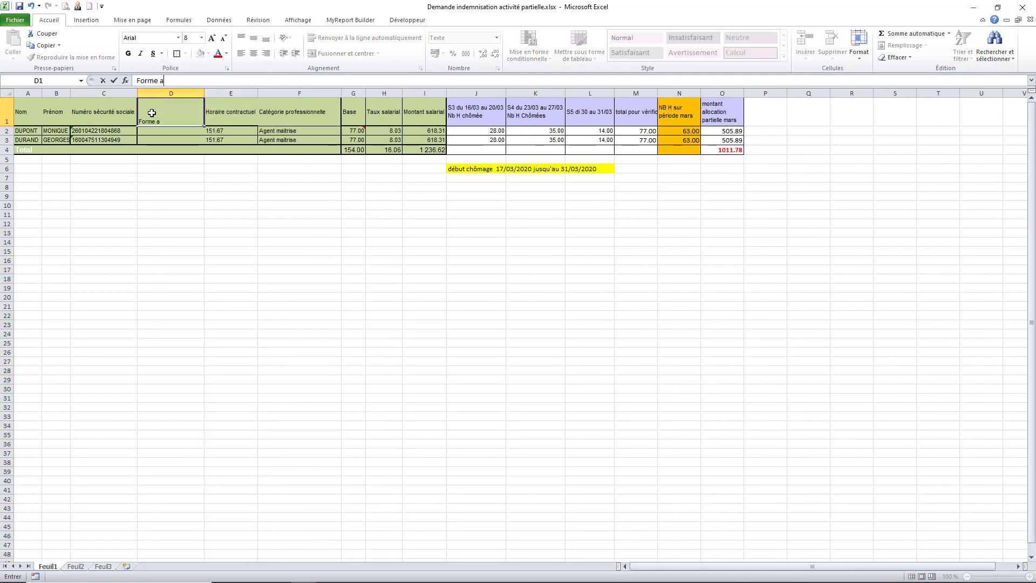
{"action": "type", "text": "ménagement"}
{"action": "key", "text": "Return"}
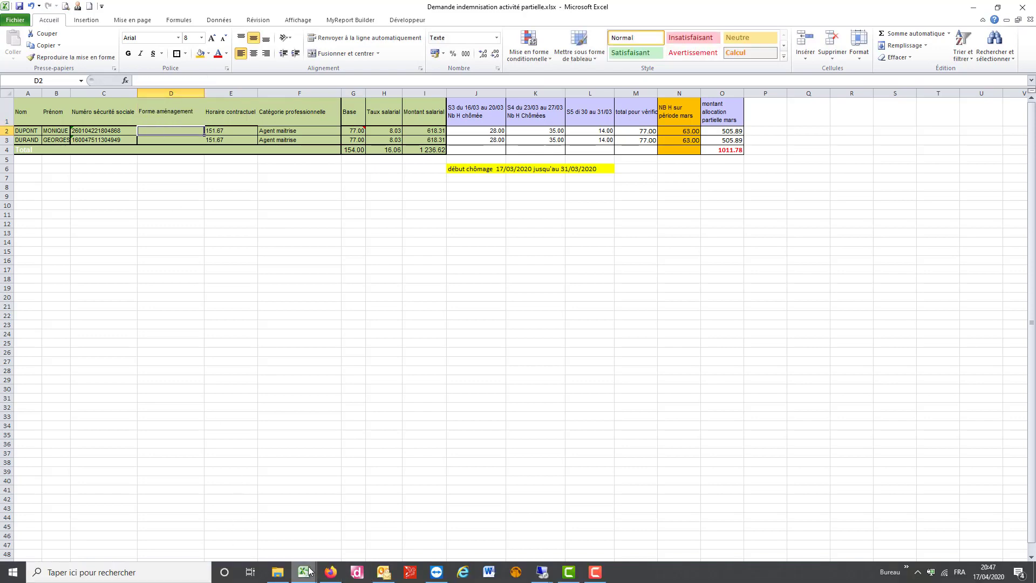
Bring the import tool workbook to the front
{"action": "mouse_move", "coordinate": [308, 571]}
{"action": "left_click", "coordinate": [381, 532]}
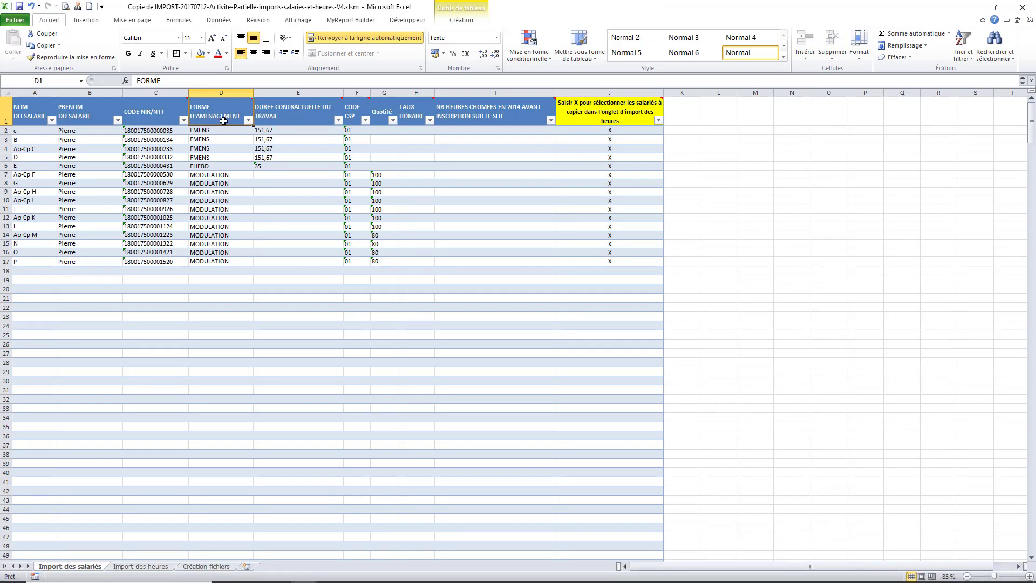
{"action": "mouse_move", "coordinate": [223, 118]}
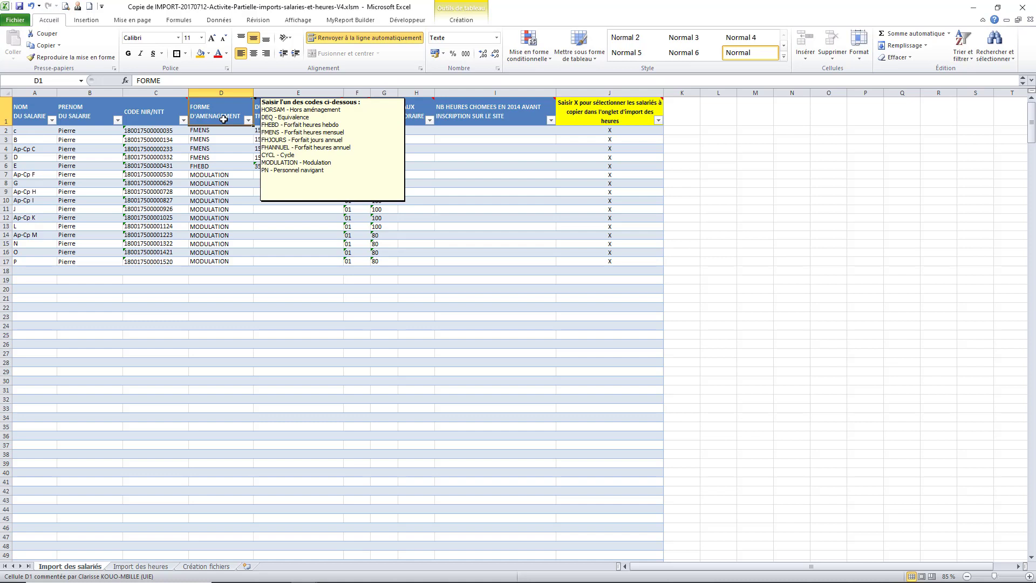
Copy HORSAM from the Création fichiers sheet into D2 and fill it down to D3
{"action": "left_click", "coordinate": [228, 567]}
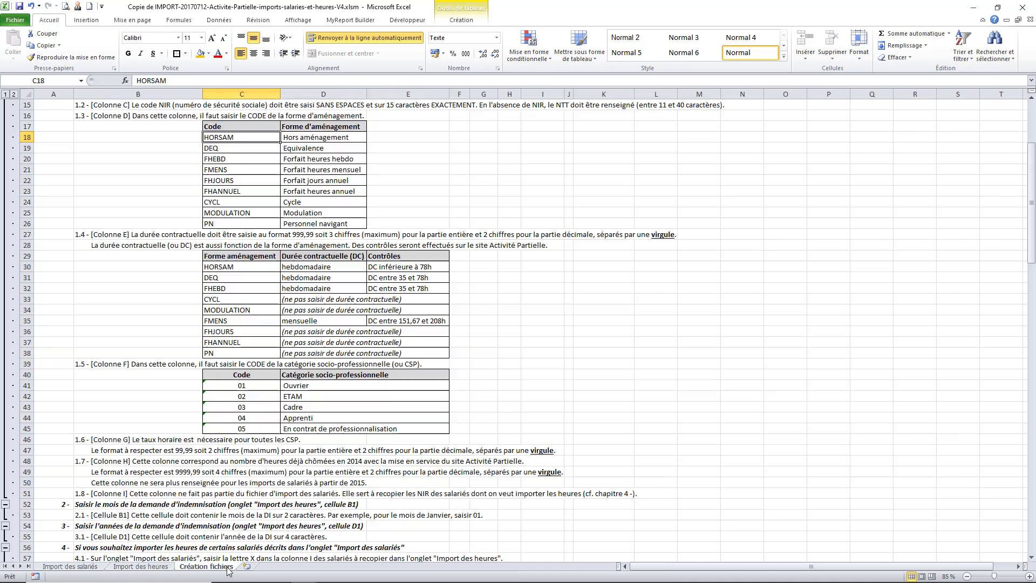
{"action": "left_click", "coordinate": [225, 268]}
{"action": "left_click_drag", "start_coordinate": [179, 81], "coordinate": [129, 81]}
{"action": "key", "text": "ctrl+c"}
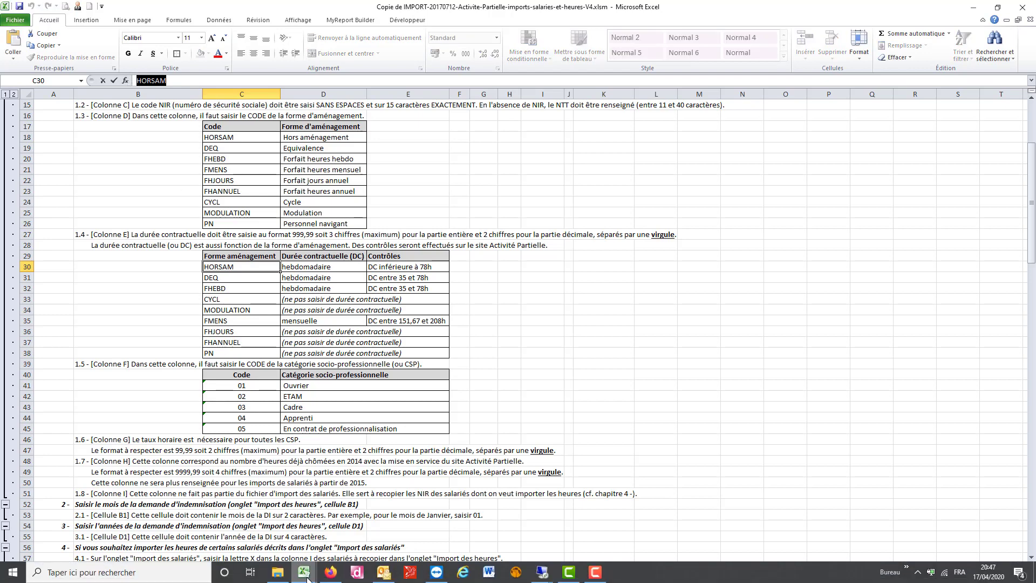
{"action": "key", "text": "Escape"}
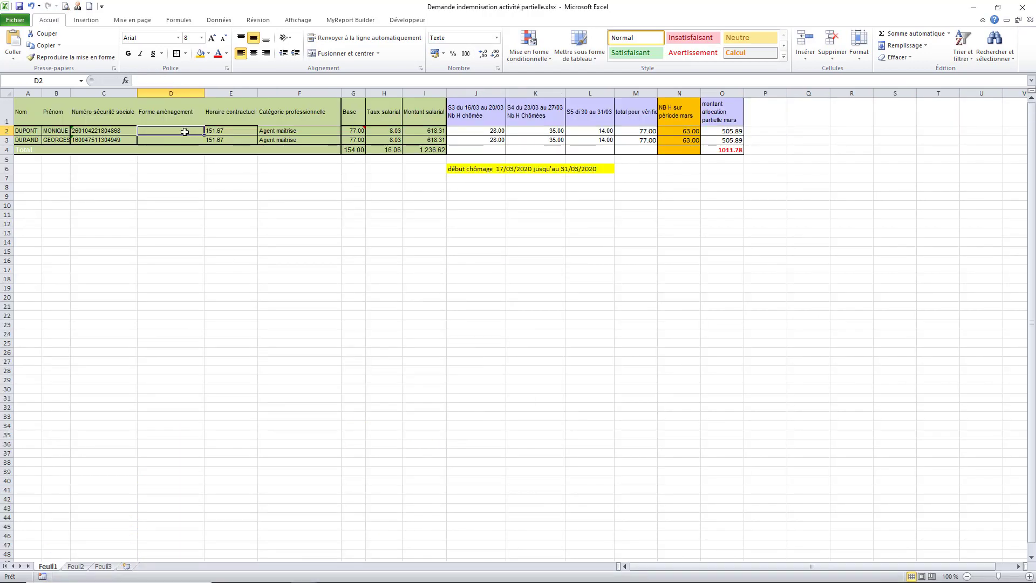
{"action": "key", "text": "ctrl+v"}
{"action": "left_click_drag", "start_coordinate": [204, 135], "coordinate": [204, 144]}
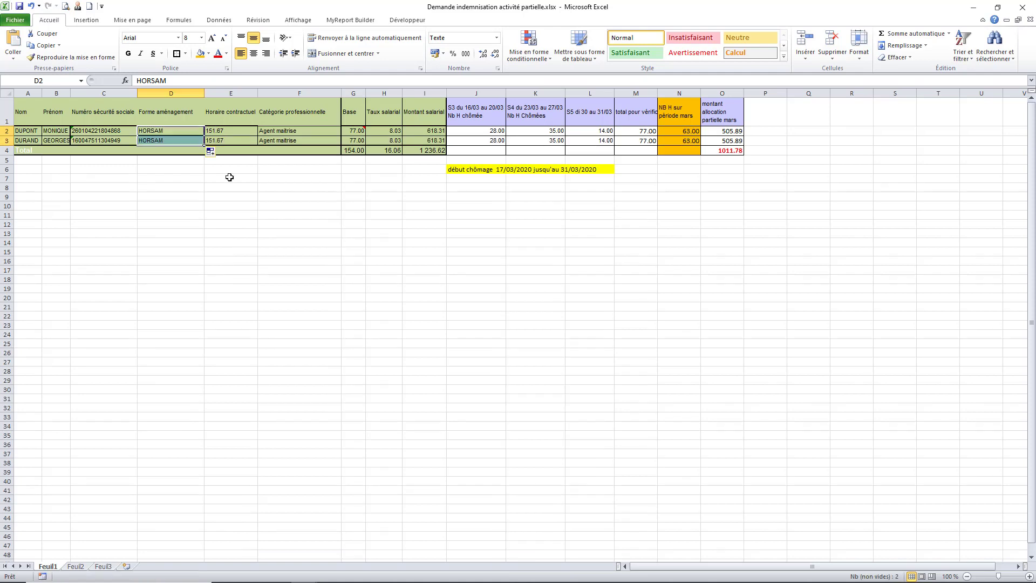
{"action": "left_click", "coordinate": [241, 132]}
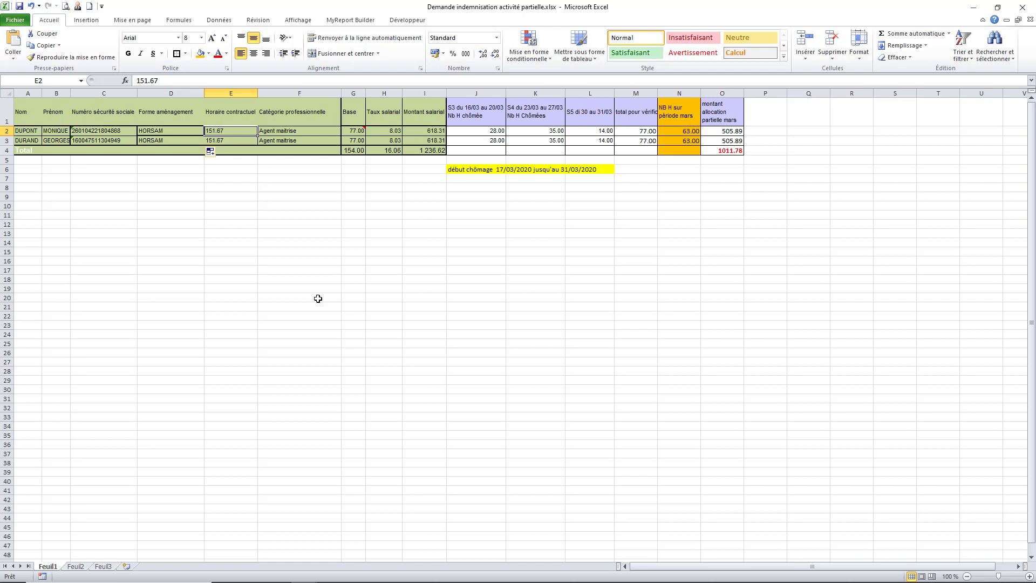
Enter 35,00 as the contractual hours in E2 and E3
{"action": "type", "text": "35"}
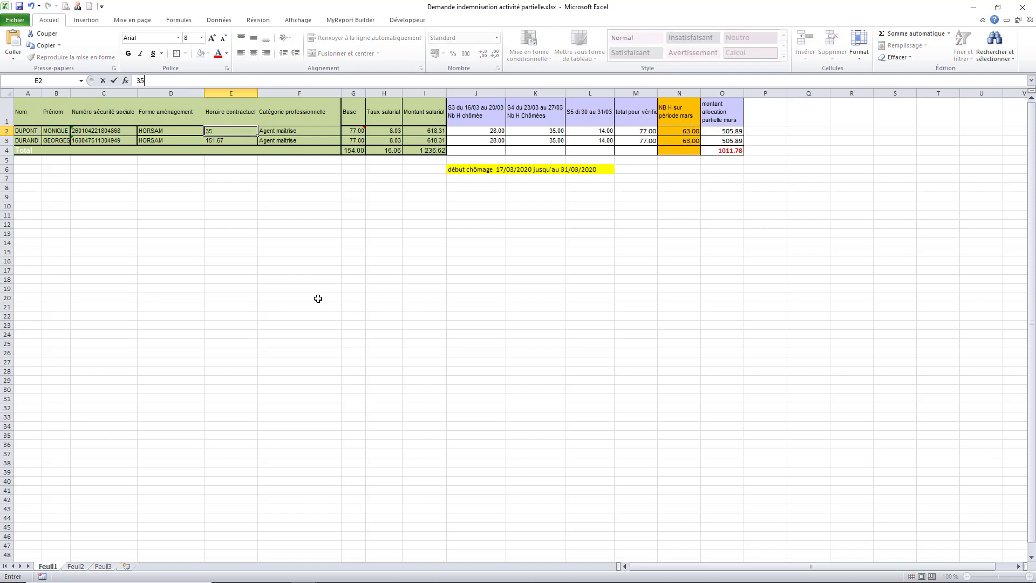
{"action": "type", "text": ",00"}
{"action": "key", "text": "Return"}
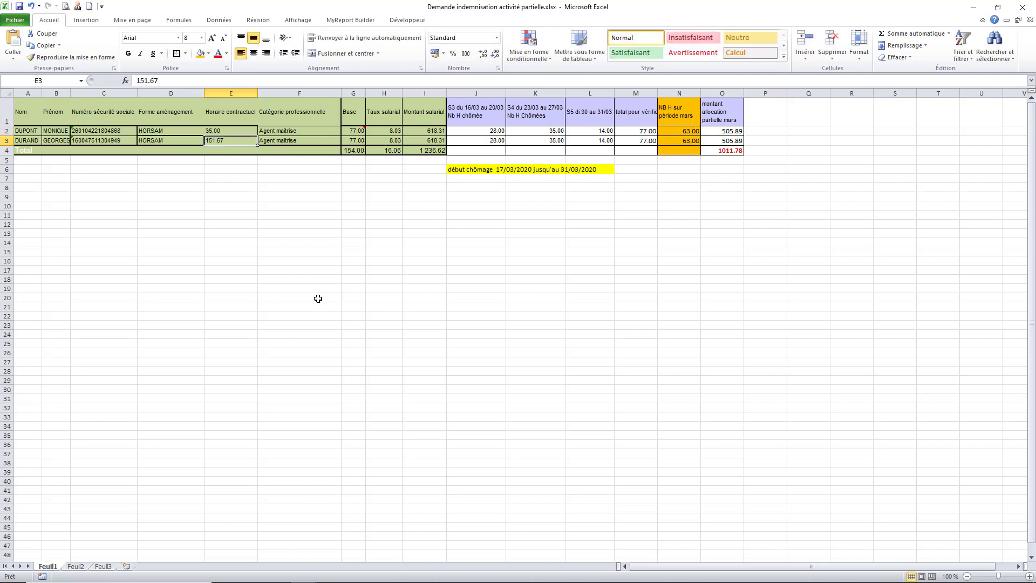
{"action": "type", "text": "35,00"}
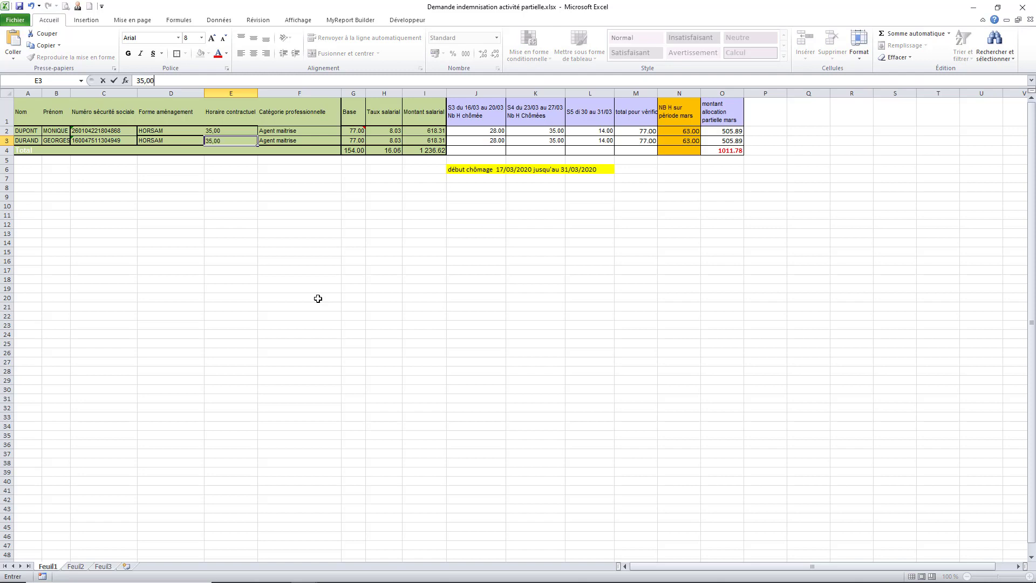
{"action": "key", "text": "Return"}
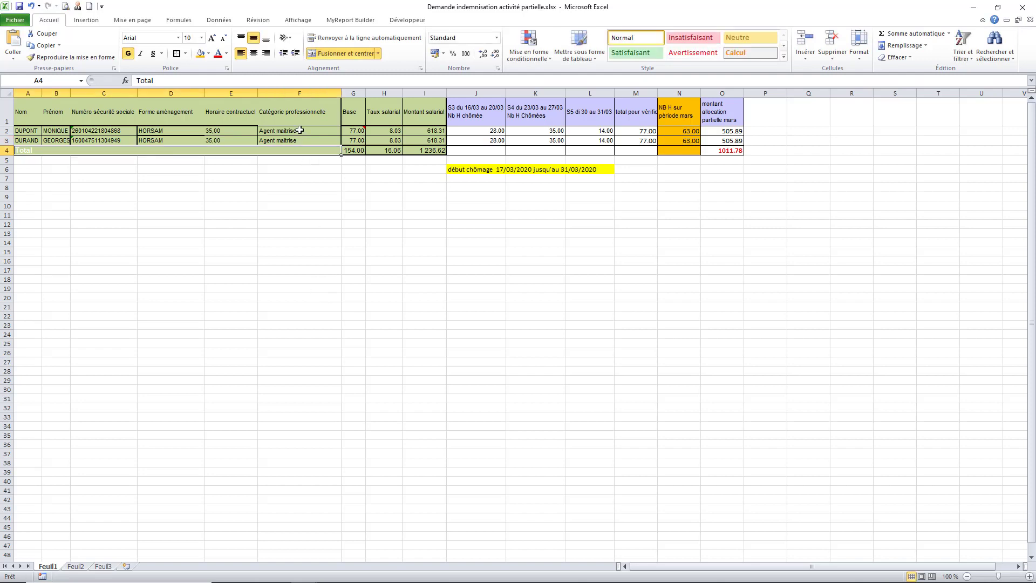
{"action": "mouse_move", "coordinate": [333, 581]}
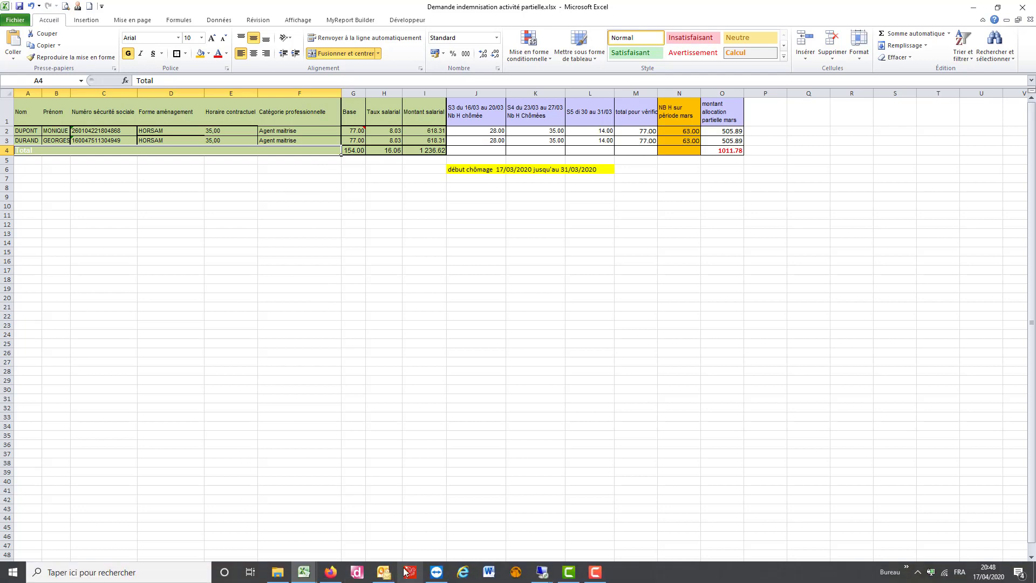
{"action": "mouse_move", "coordinate": [300, 577]}
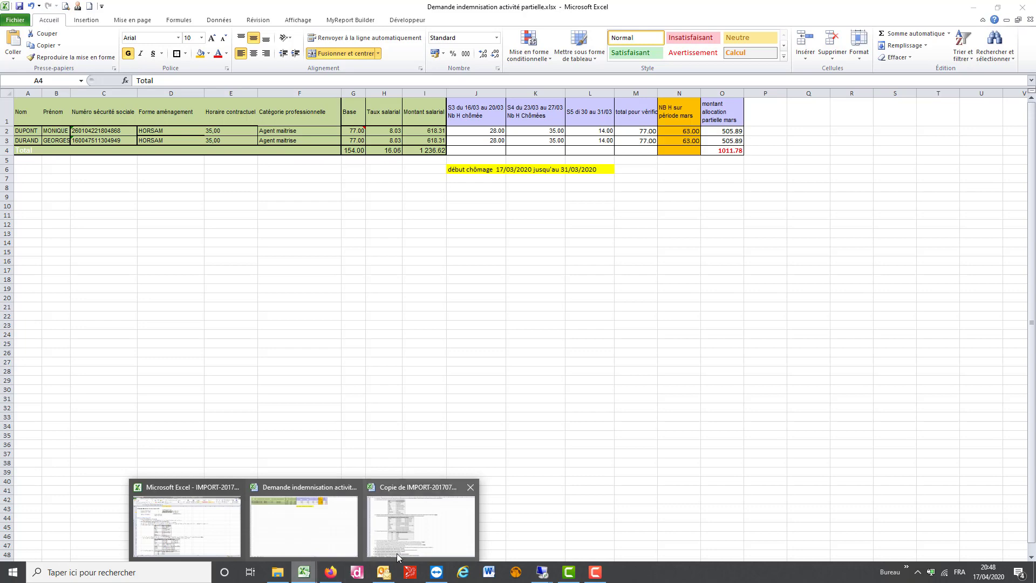
{"action": "left_click", "coordinate": [394, 534]}
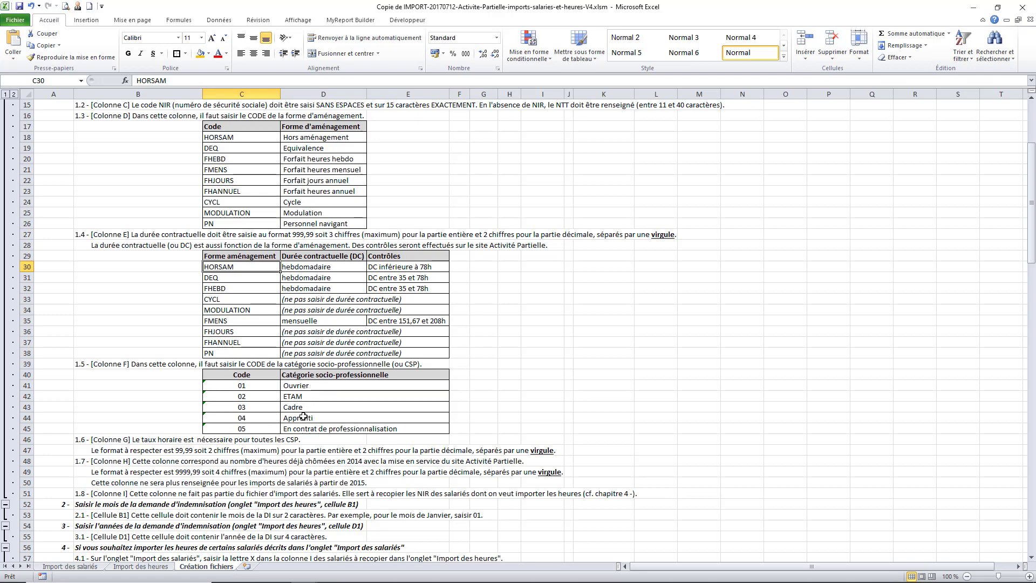
{"action": "left_click", "coordinate": [96, 567]}
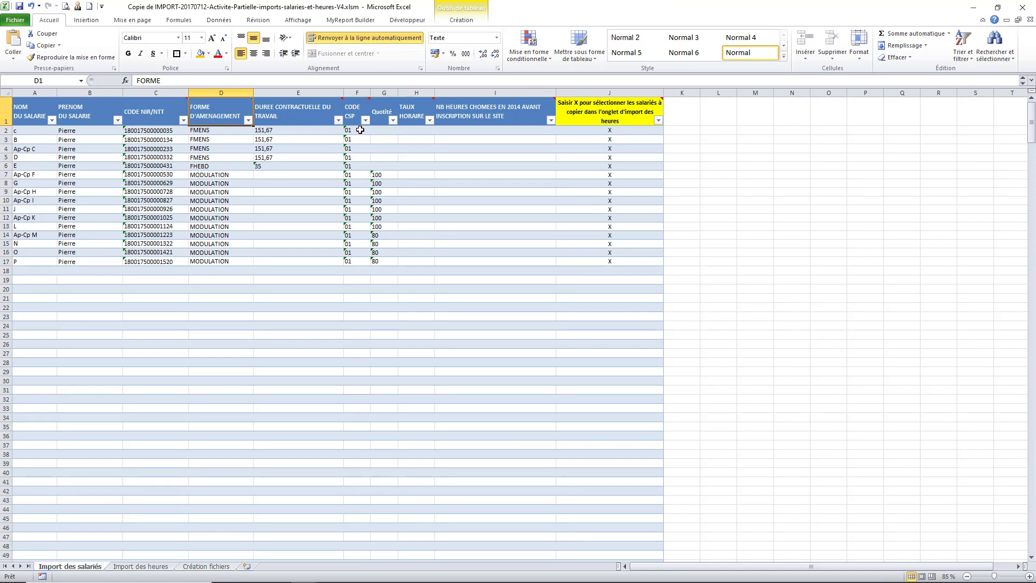
{"action": "mouse_move", "coordinate": [360, 115]}
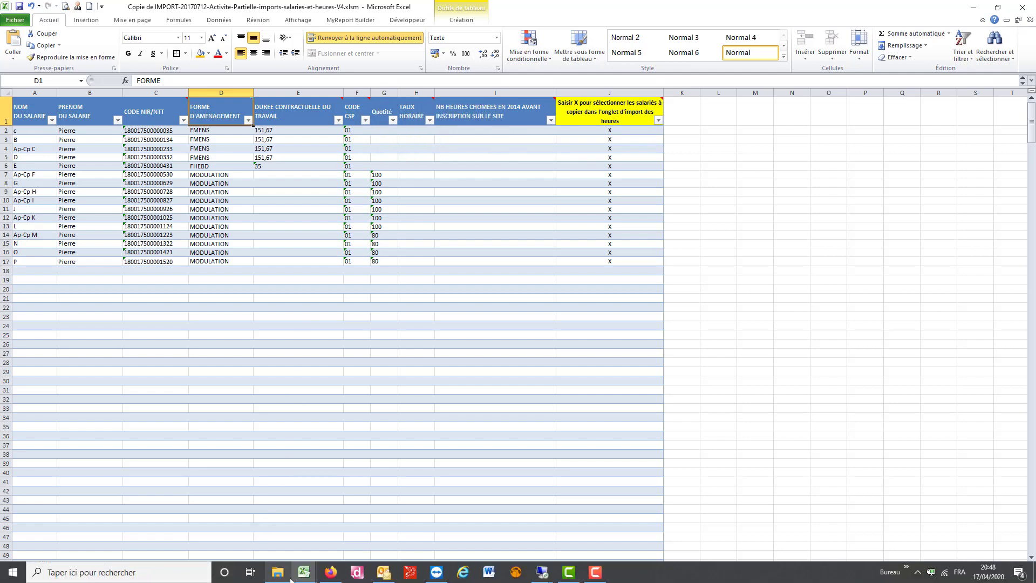
{"action": "mouse_move", "coordinate": [304, 579]}
{"action": "left_click", "coordinate": [298, 534]}
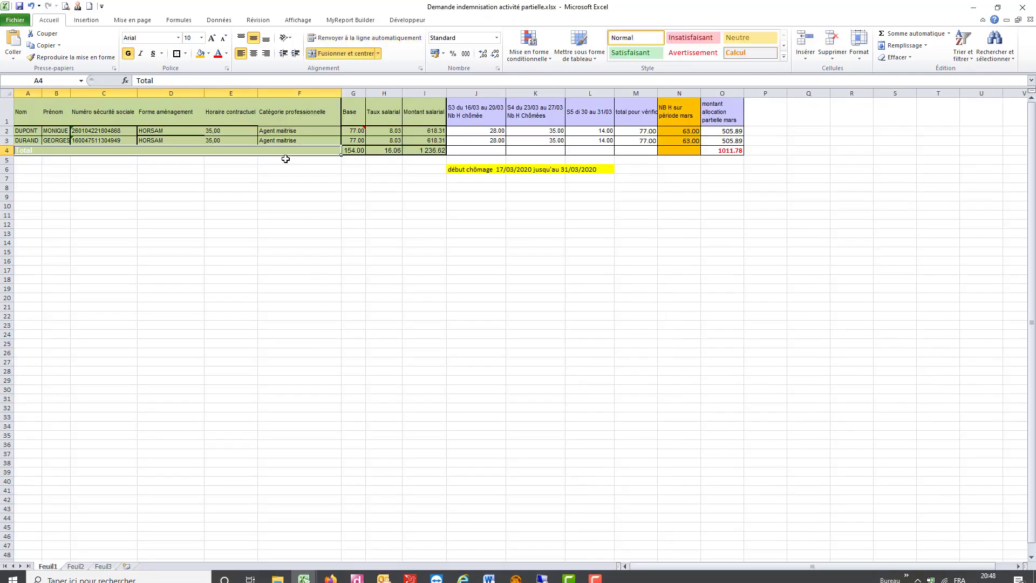
Format column F (Catégorie professionnelle) as Texte
{"action": "left_click", "coordinate": [283, 90]}
{"action": "right_click", "coordinate": [283, 90]}
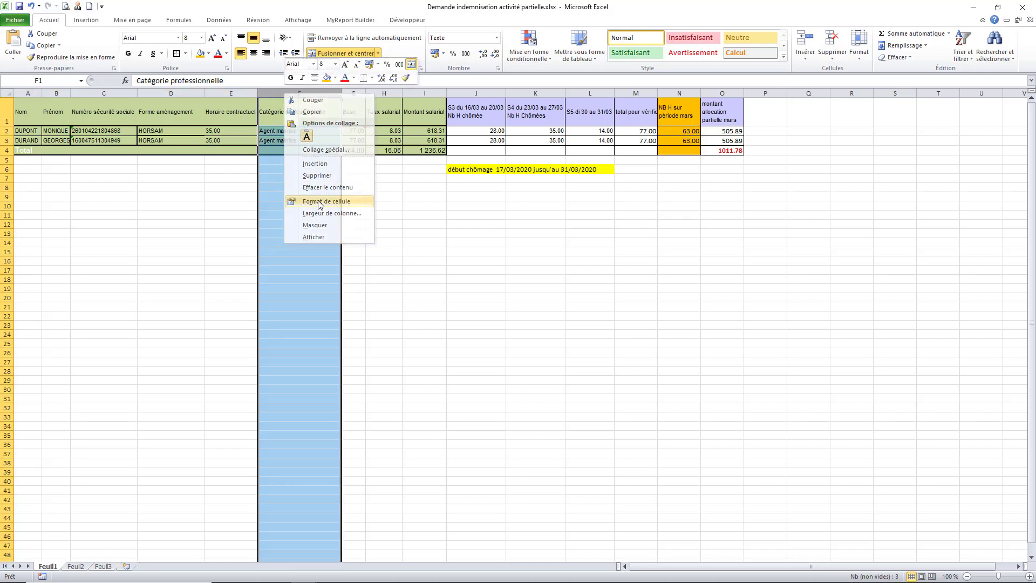
{"action": "left_click", "coordinate": [321, 204]}
{"action": "left_click", "coordinate": [191, 181]}
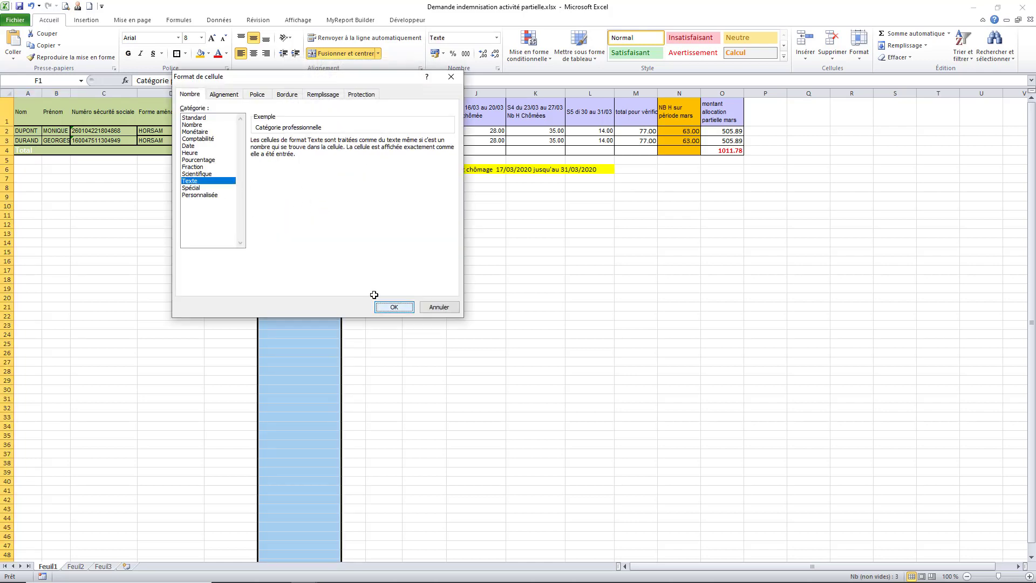
{"action": "left_click", "coordinate": [385, 307]}
Enter category code 02 in F2 and copy it into F3
{"action": "left_click", "coordinate": [294, 134]}
{"action": "type", "text": "02"}
{"action": "key", "text": "Return"}
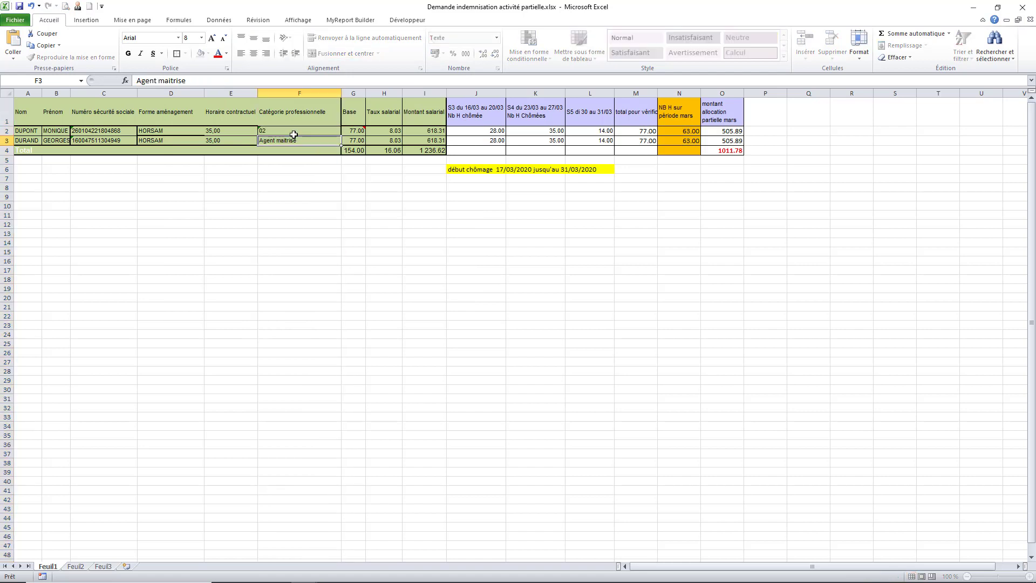
{"action": "left_click", "coordinate": [287, 130]}
{"action": "key", "text": "ctrl+c"}
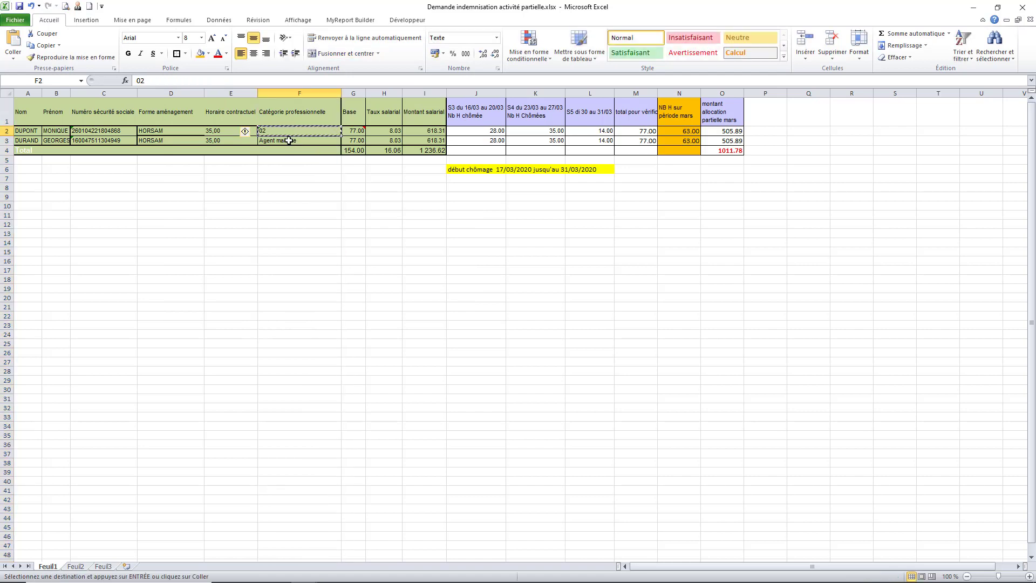
{"action": "left_click", "coordinate": [288, 140]}
{"action": "key", "text": "ctrl+v"}
{"action": "left_click", "coordinate": [322, 233]}
{"action": "key", "text": "Escape"}
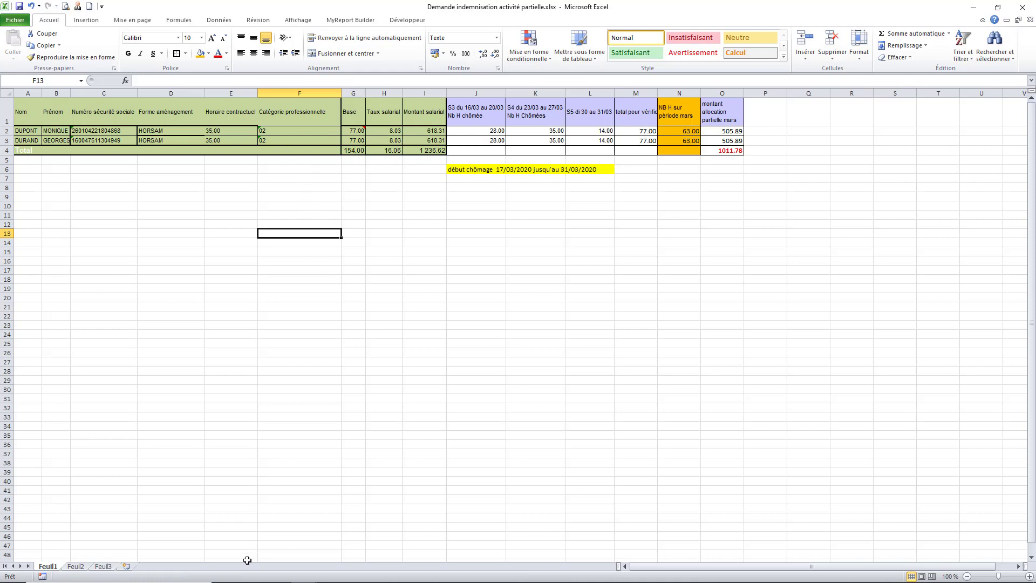
Look over the import template workbook, then return to the Demande indemnisation workbook
{"action": "mouse_move", "coordinate": [248, 580]}
{"action": "left_click", "coordinate": [296, 578]}
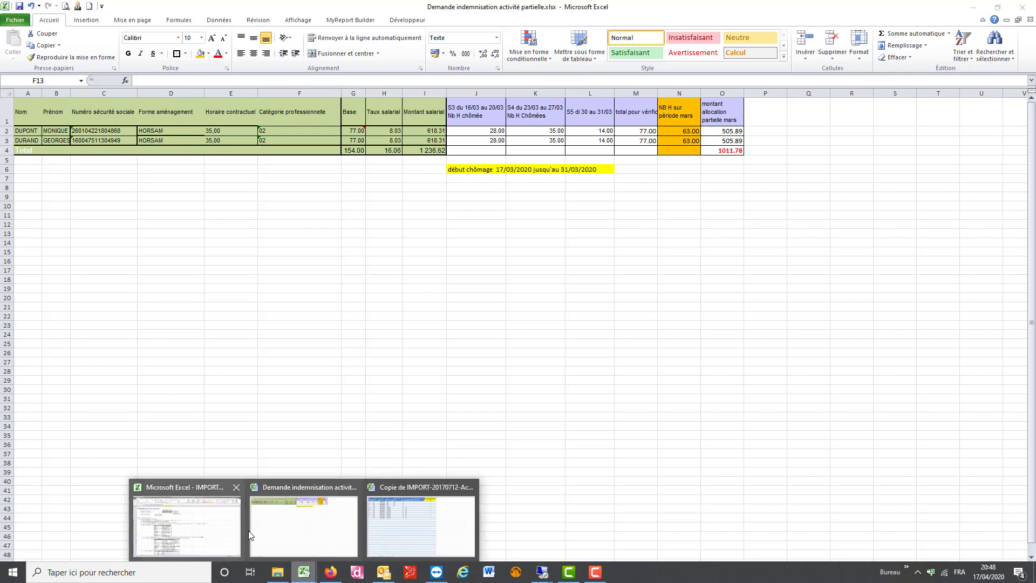
{"action": "left_click", "coordinate": [424, 541]}
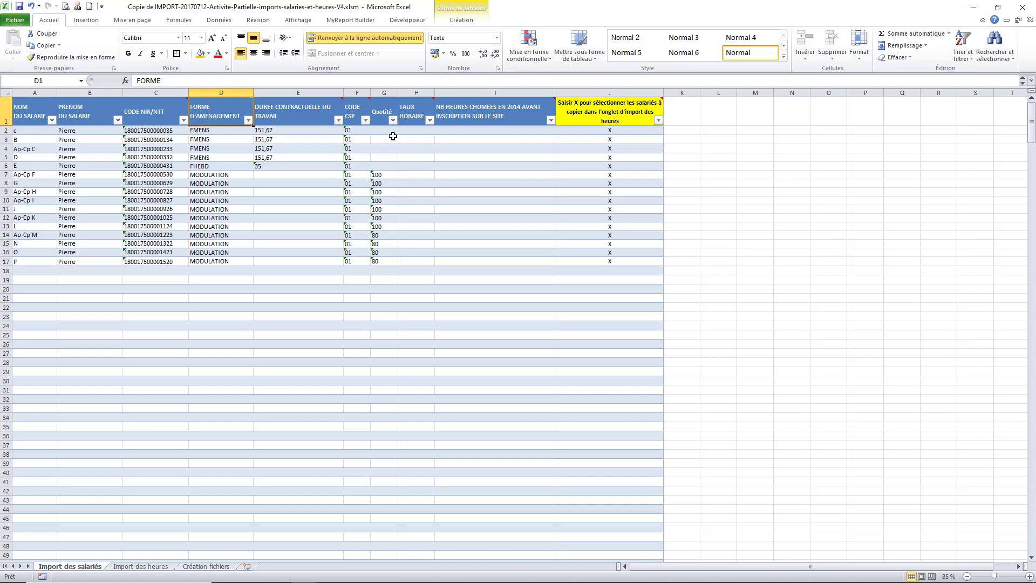
{"action": "mouse_move", "coordinate": [412, 110]}
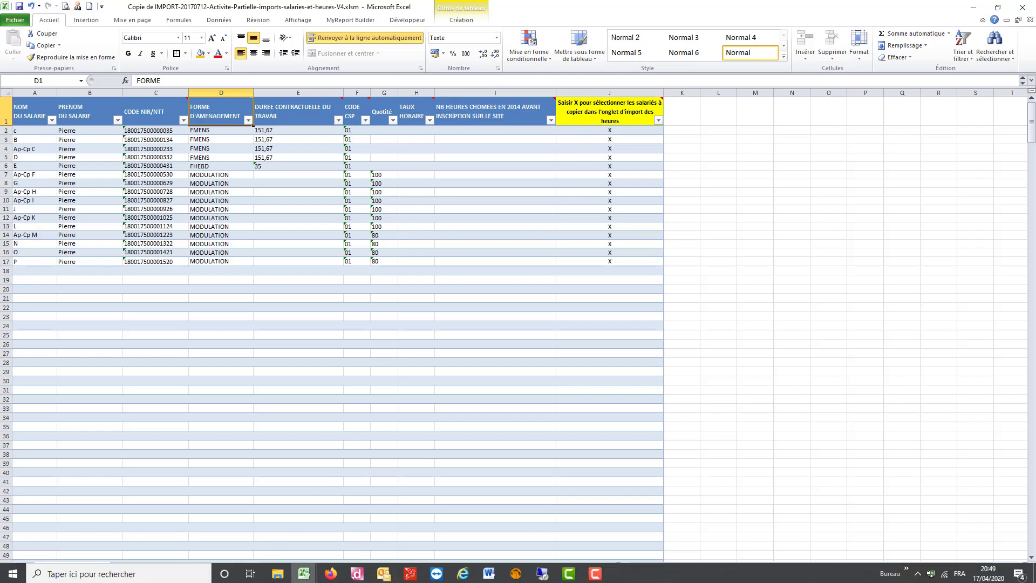
{"action": "mouse_move", "coordinate": [311, 578]}
{"action": "left_click", "coordinate": [323, 542]}
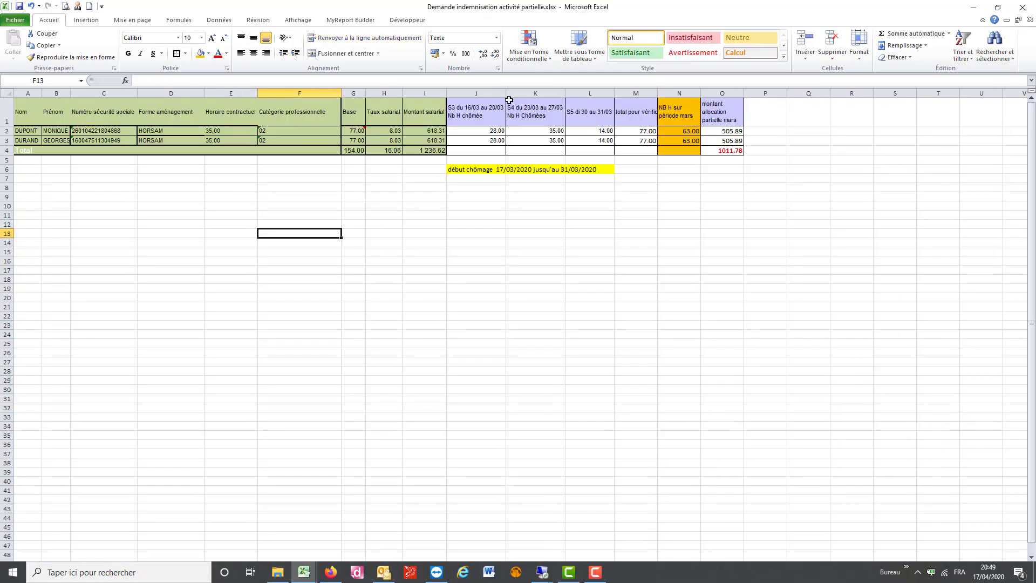
Replace '.' with ',' in H2:H3 so both hourly rates read 8,03
{"action": "left_click", "coordinate": [388, 131]}
{"action": "left_click_drag", "start_coordinate": [389, 131], "coordinate": [387, 141]}
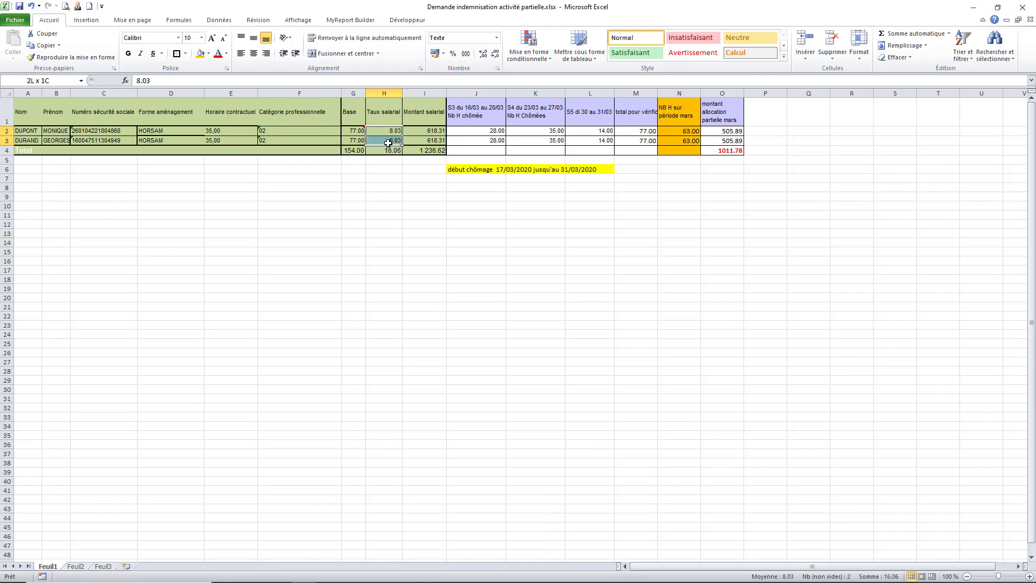
{"action": "left_click", "coordinate": [996, 59]}
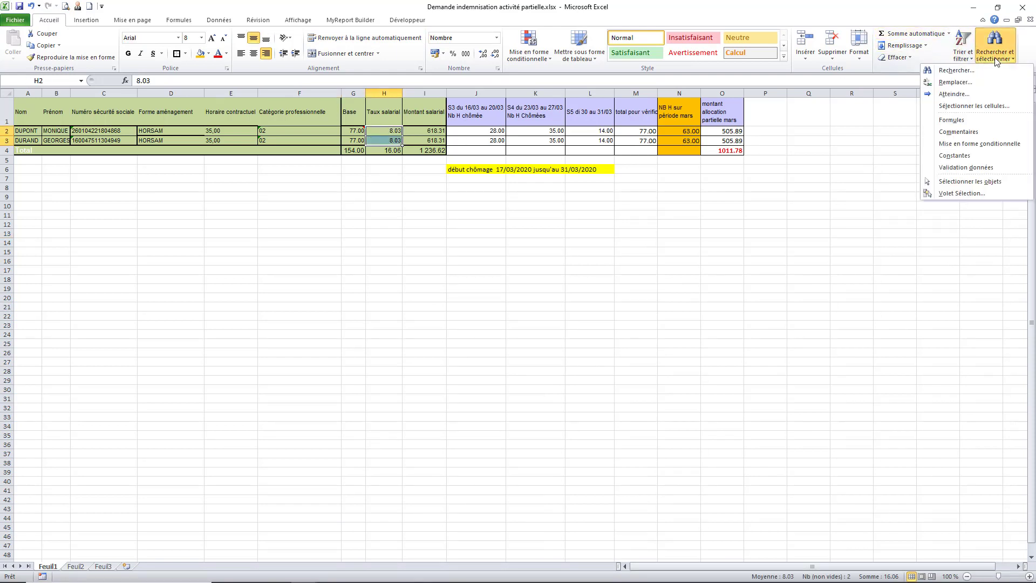
{"action": "left_click", "coordinate": [956, 82]}
{"action": "type", "text": "."}
{"action": "key", "text": "Tab"}
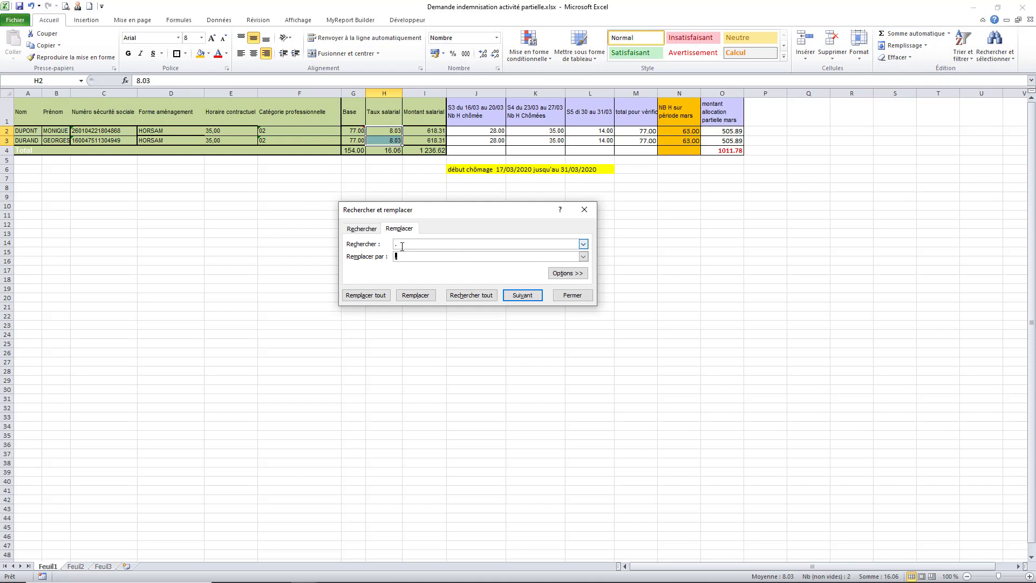
{"action": "type", "text": ","}
{"action": "left_click", "coordinate": [379, 296]}
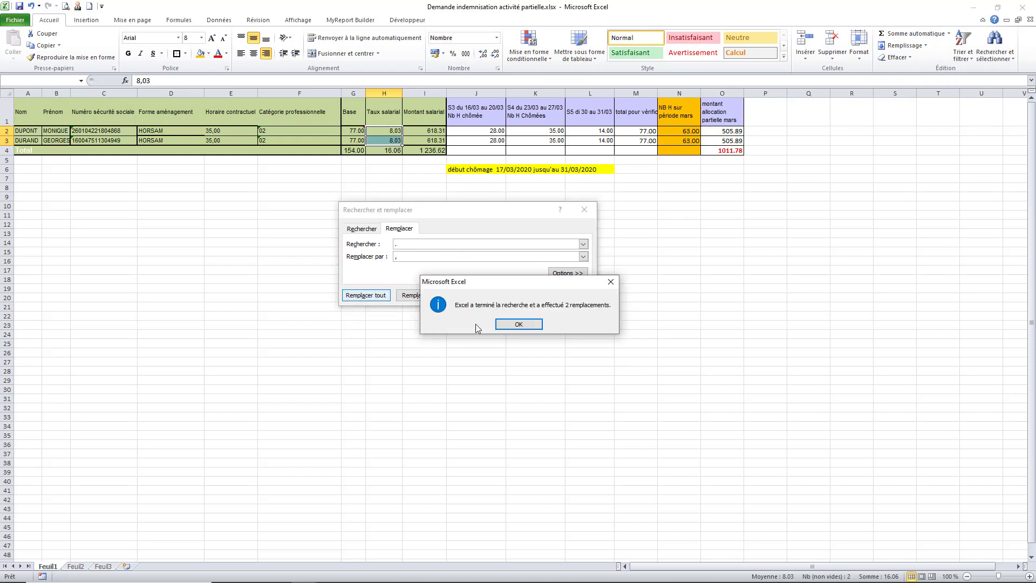
{"action": "left_click", "coordinate": [517, 323]}
{"action": "left_click", "coordinate": [570, 299]}
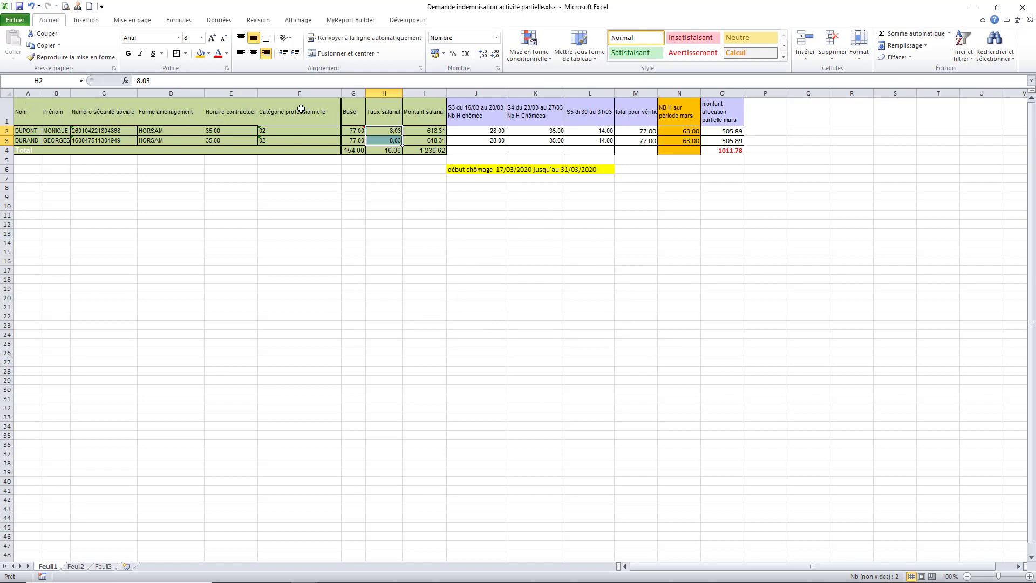
Clear the sample employee rows A2:J17 in the import template
{"action": "left_click", "coordinate": [24, 130]}
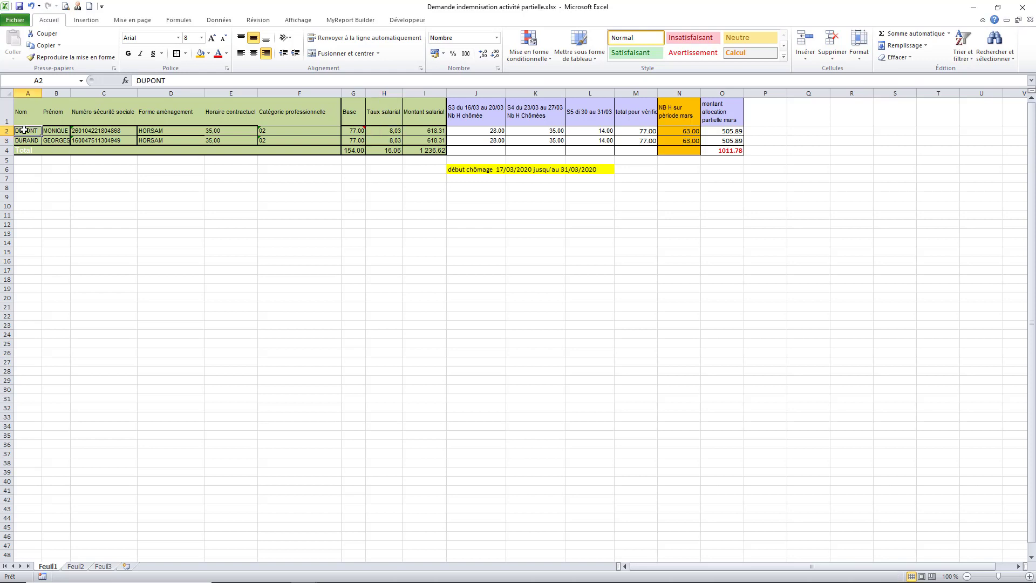
{"action": "left_click_drag", "start_coordinate": [24, 130], "coordinate": [270, 141]}
{"action": "key", "text": "ctrl+c"}
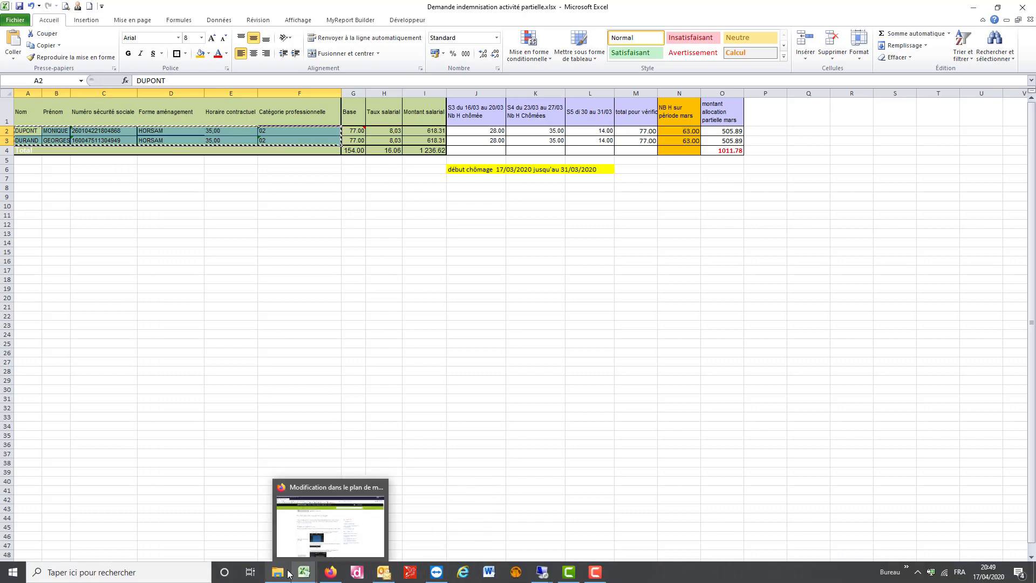
{"action": "mouse_move", "coordinate": [304, 571]}
{"action": "left_click", "coordinate": [380, 534]}
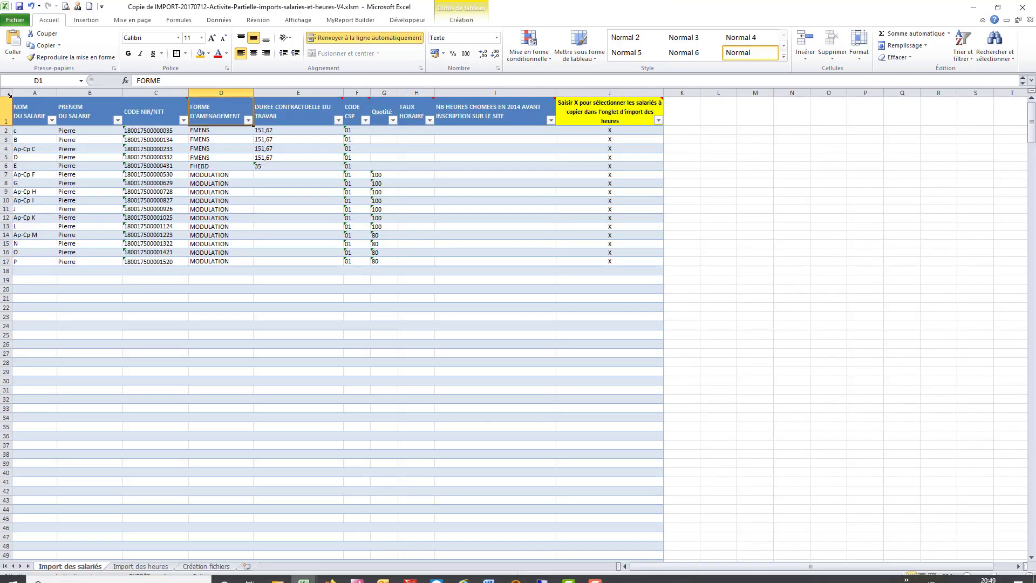
{"action": "left_click_drag", "start_coordinate": [108, 136], "coordinate": [398, 259]}
{"action": "right_click", "coordinate": [397, 259]}
{"action": "left_click", "coordinate": [426, 378]}
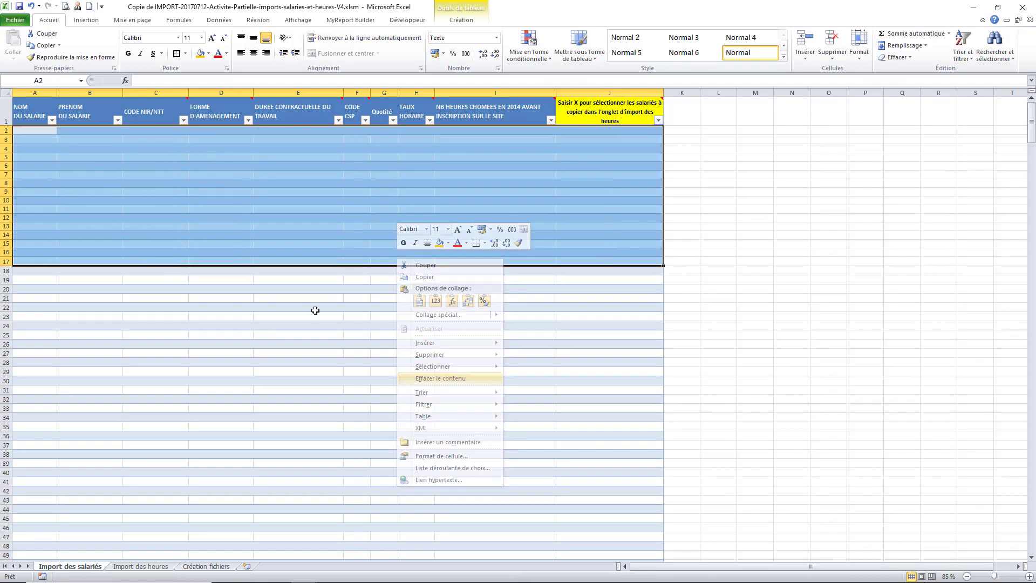
Copy the two employees' details A2:F3 from the claim workbook into the import template
{"action": "left_click", "coordinate": [46, 130]}
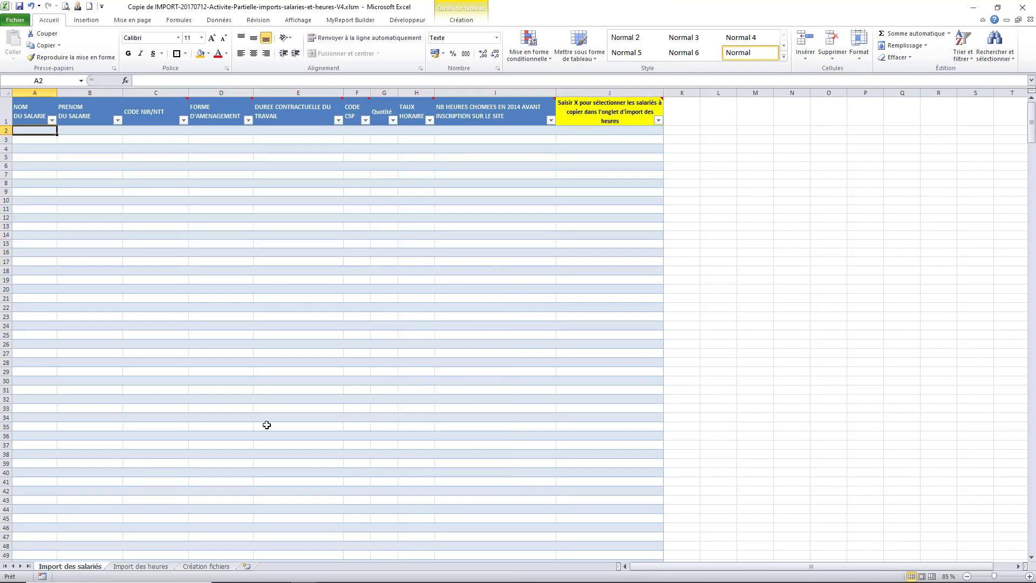
{"action": "mouse_move", "coordinate": [346, 576]}
{"action": "mouse_move", "coordinate": [304, 572]}
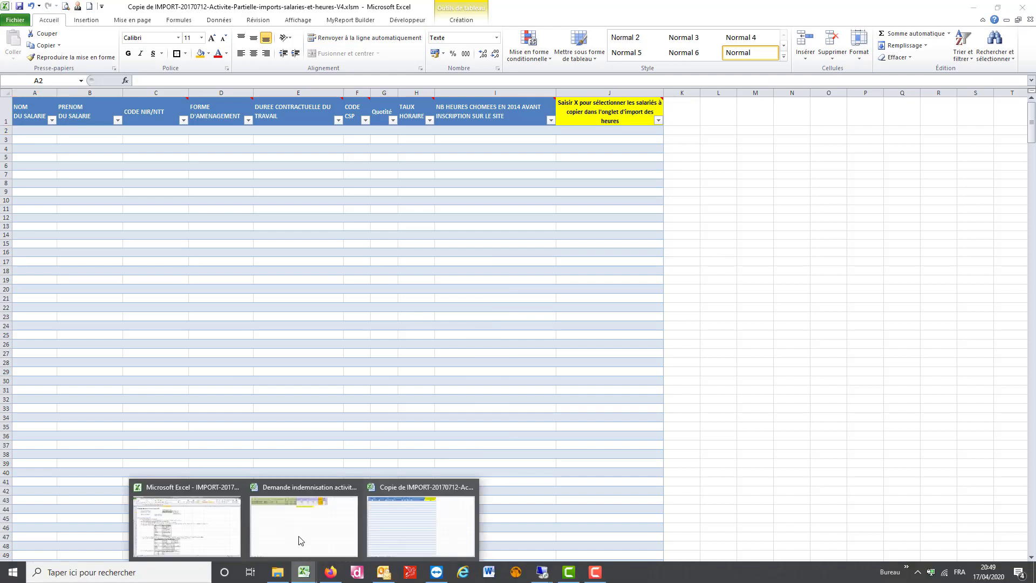
{"action": "left_click", "coordinate": [302, 528]}
{"action": "left_click_drag", "start_coordinate": [35, 132], "coordinate": [324, 142]}
{"action": "key", "text": "ctrl+c"}
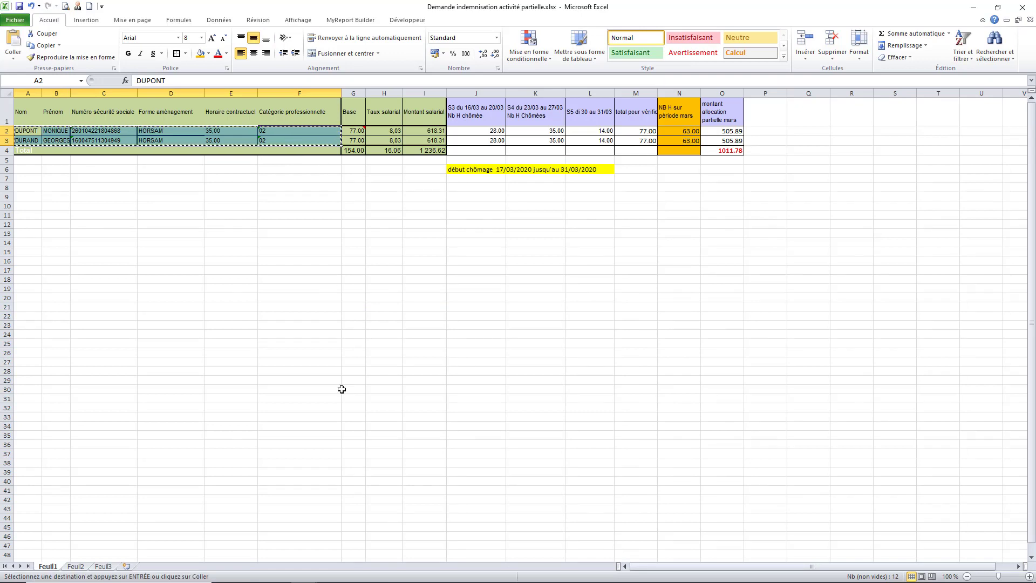
{"action": "mouse_move", "coordinate": [369, 576]}
{"action": "mouse_move", "coordinate": [304, 572]}
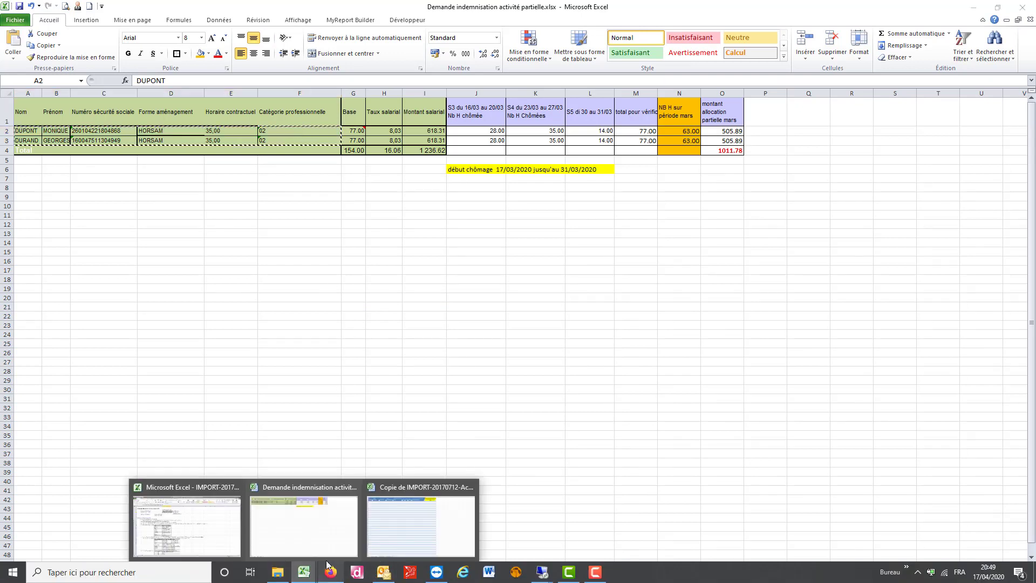
{"action": "left_click", "coordinate": [395, 523]}
{"action": "key", "text": "ctrl+v"}
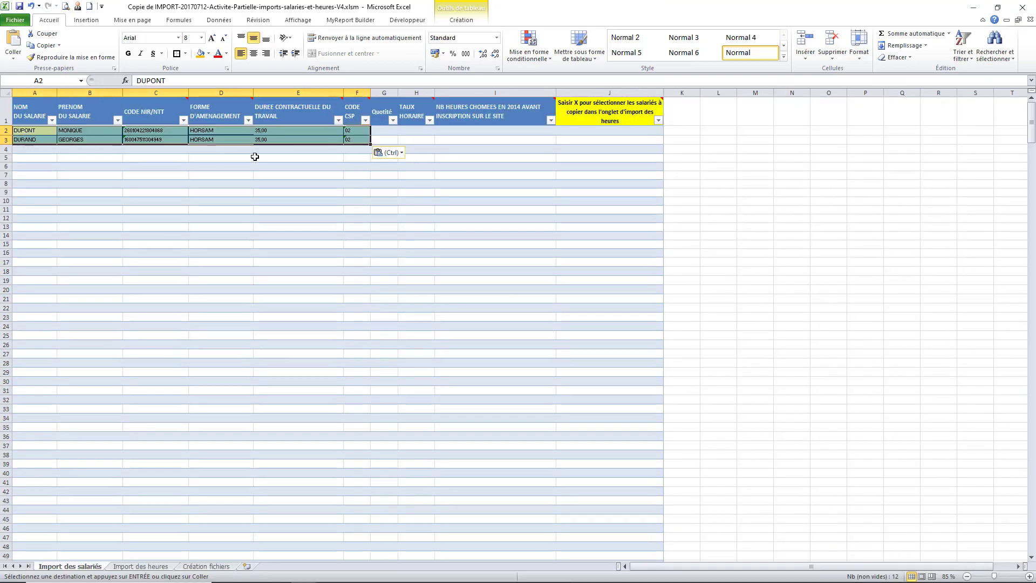
Copy the 8,03 hourly rates from H2:H3 into the template's TAUX HORAIRE cells
{"action": "left_click", "coordinate": [416, 131]}
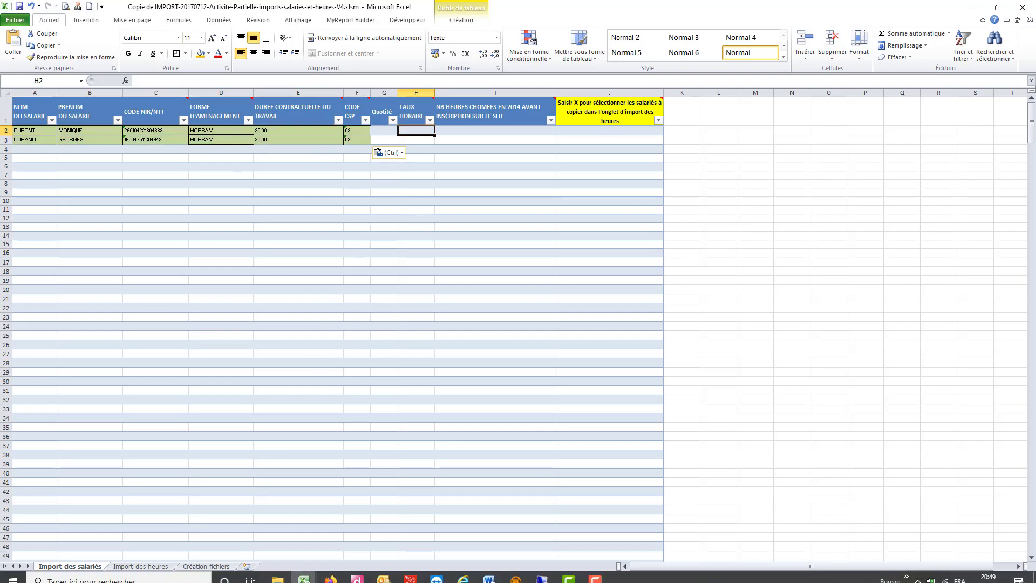
{"action": "mouse_move", "coordinate": [300, 571]}
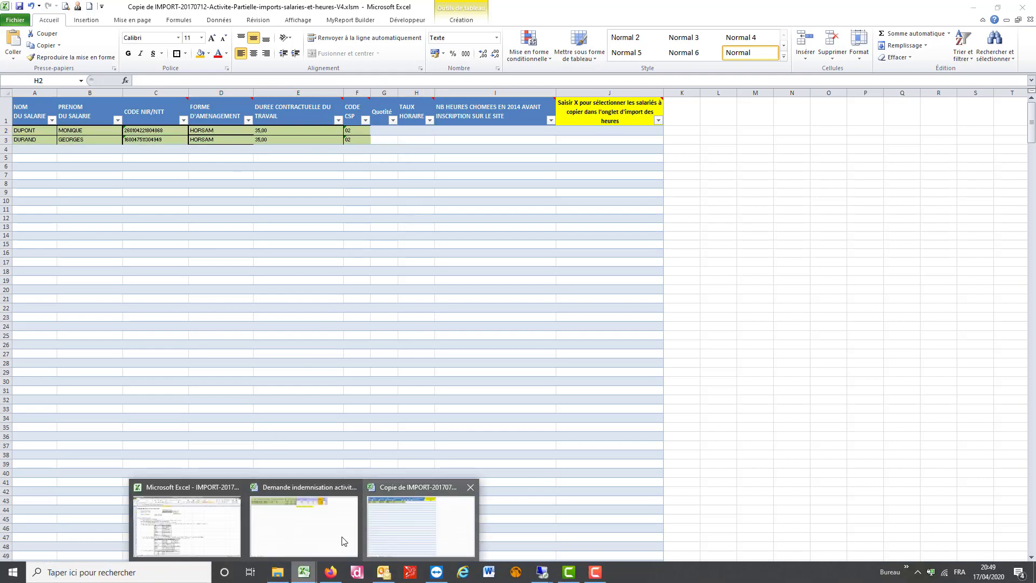
{"action": "left_click", "coordinate": [344, 540]}
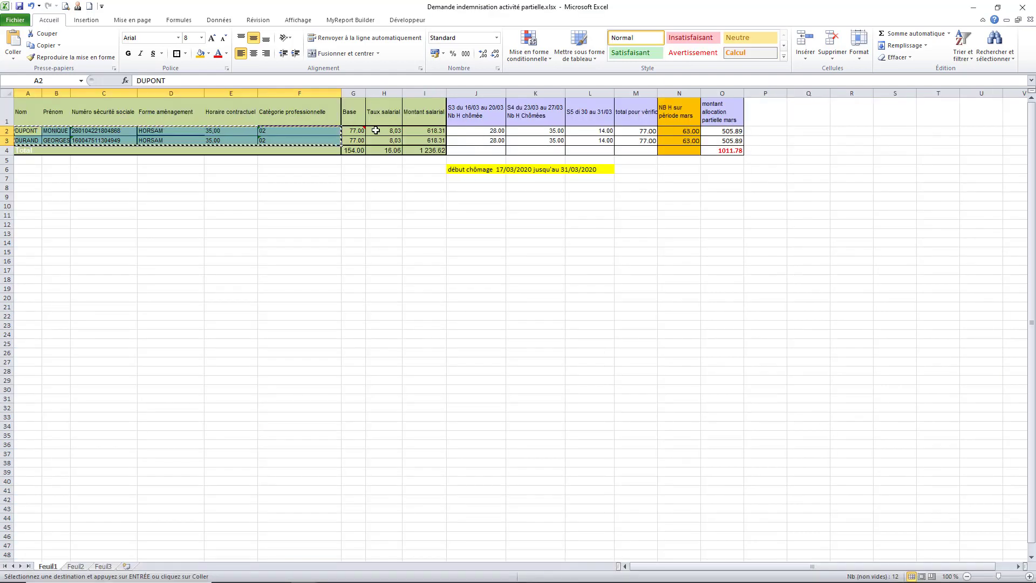
{"action": "left_click_drag", "start_coordinate": [381, 130], "coordinate": [382, 136]}
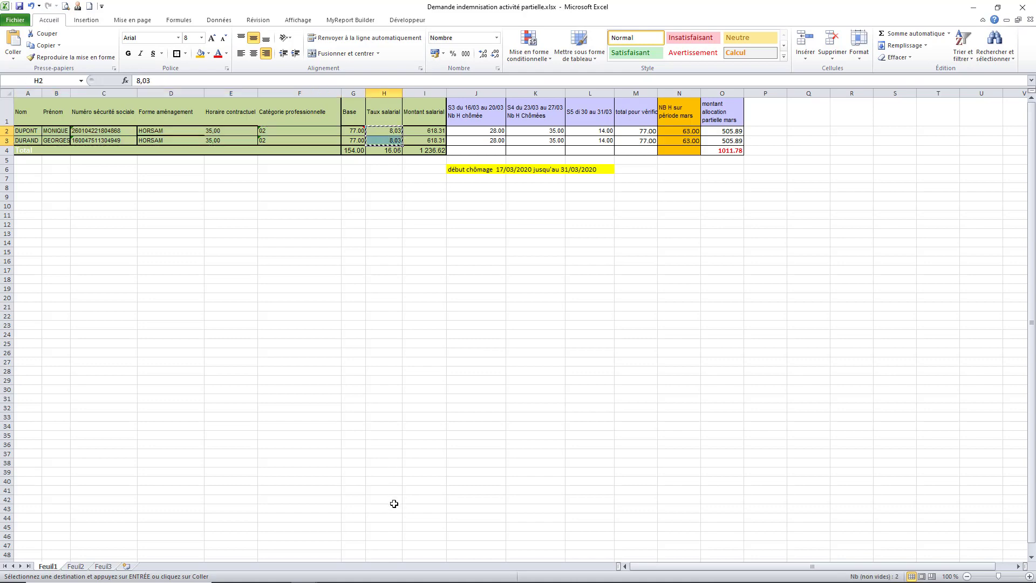
{"action": "key", "text": "ctrl+c"}
{"action": "mouse_move", "coordinate": [305, 573]}
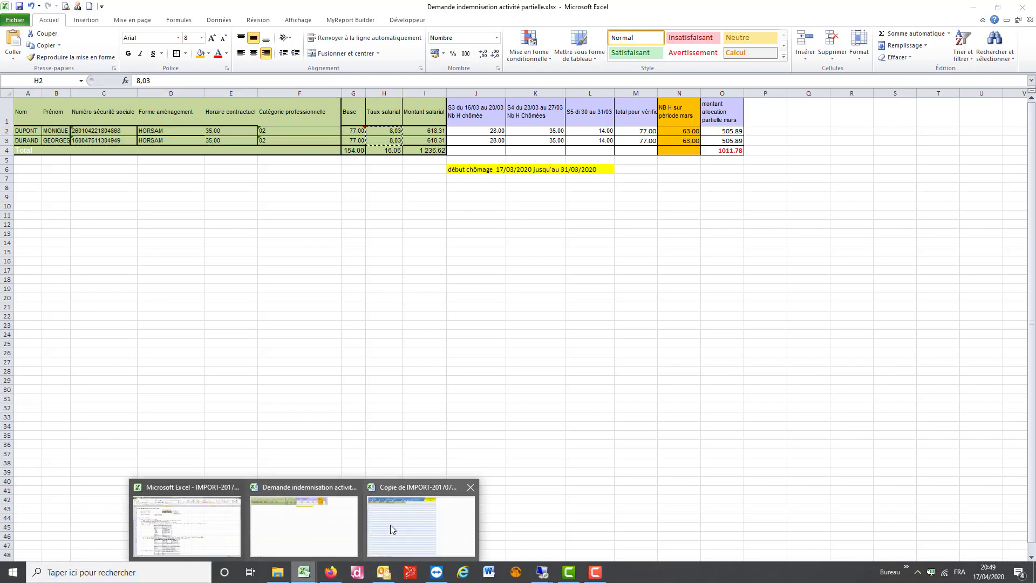
{"action": "left_click", "coordinate": [391, 524]}
{"action": "key", "text": "ctrl+v"}
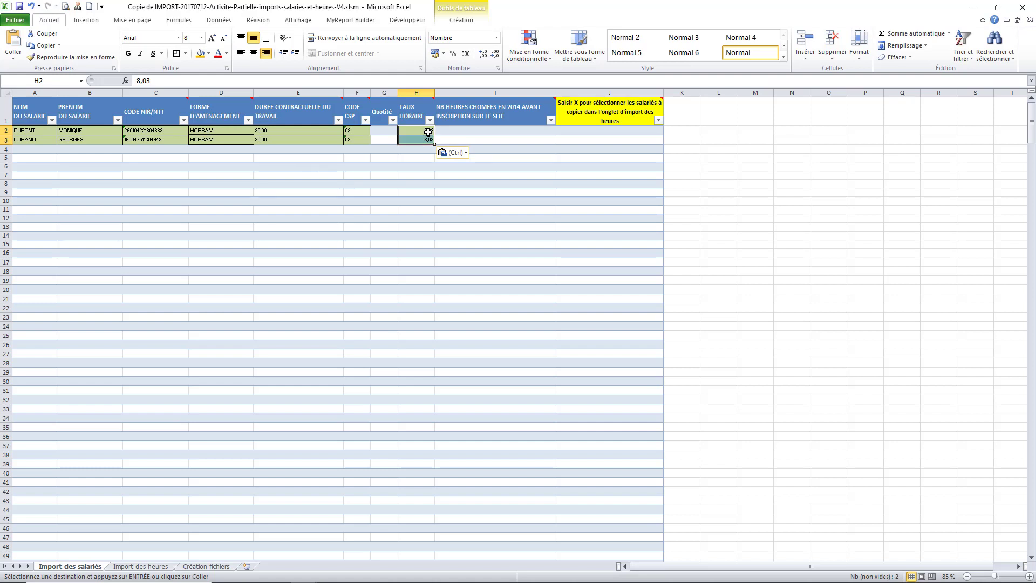
{"action": "key", "text": "Escape"}
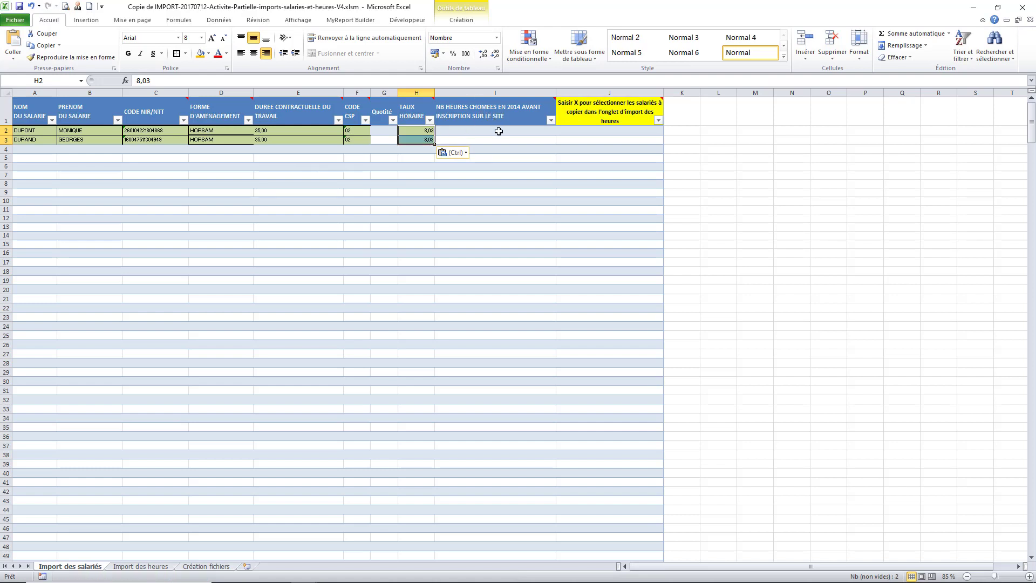
Mark both employees with an uppercase X in selection cells J2 and J3
{"action": "left_click", "coordinate": [587, 131]}
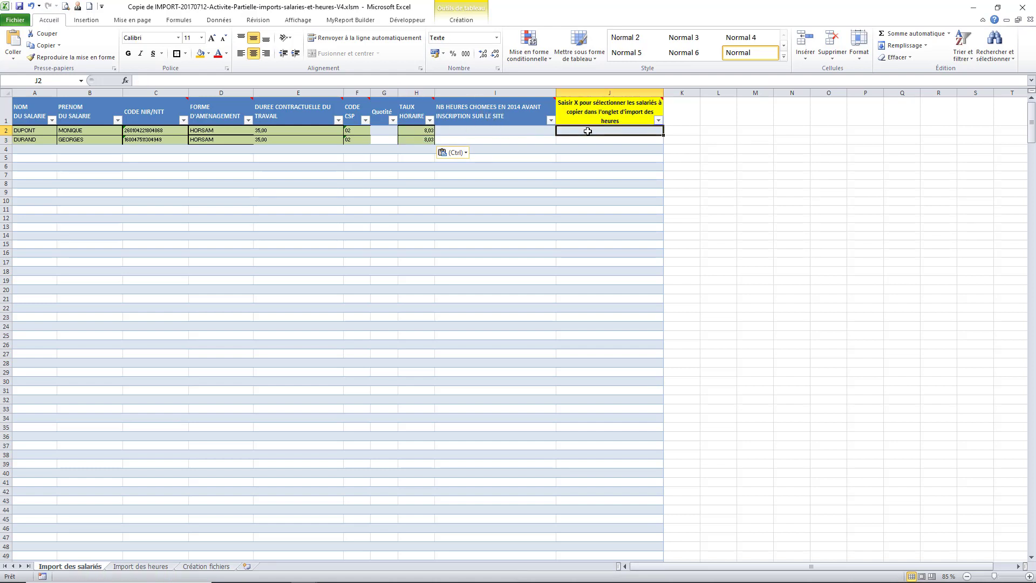
{"action": "type", "text": "x"}
{"action": "key", "text": "Return"}
{"action": "type", "text": "x"}
{"action": "left_click", "coordinate": [568, 175]}
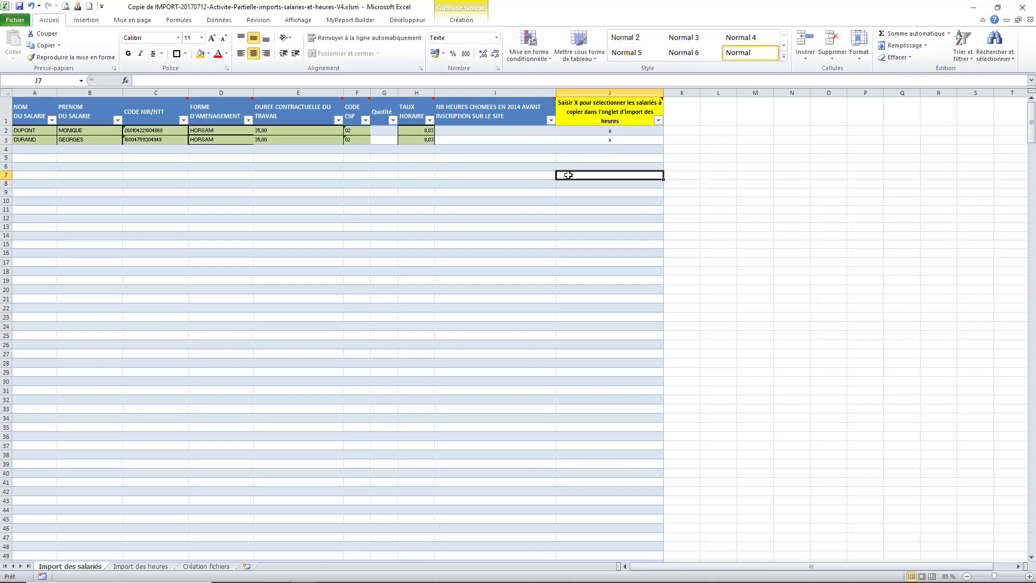
{"action": "left_click", "coordinate": [595, 130]}
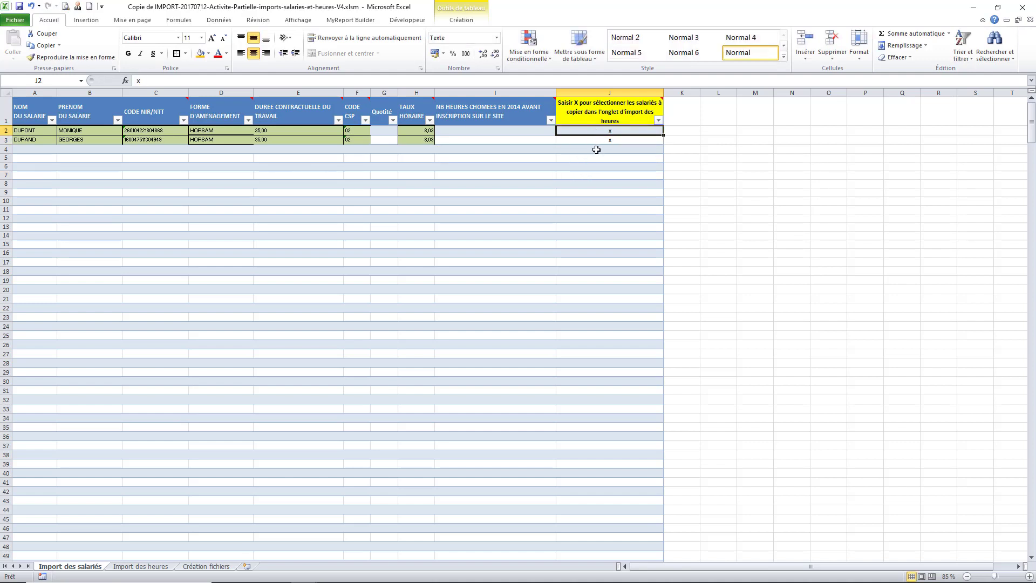
{"action": "type", "text": "X"}
{"action": "left_click", "coordinate": [597, 139]}
{"action": "type", "text": "X"}
{"action": "left_click", "coordinate": [597, 158]}
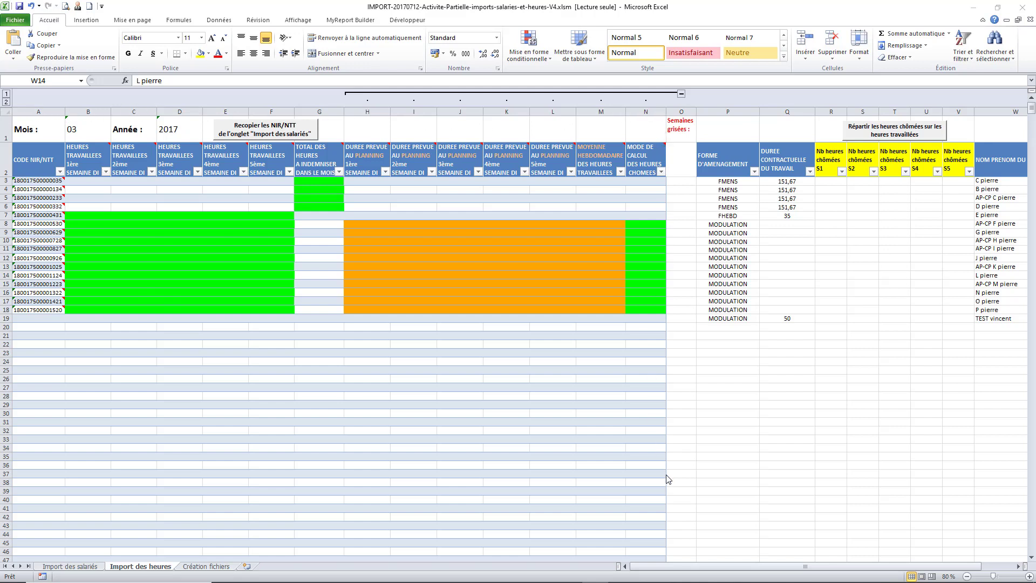
Copy both employees' NIR codes into Import des heures for 03/2020, with weeks 1, 2 and 5 greyed
{"action": "left_click", "coordinate": [705, 571]}
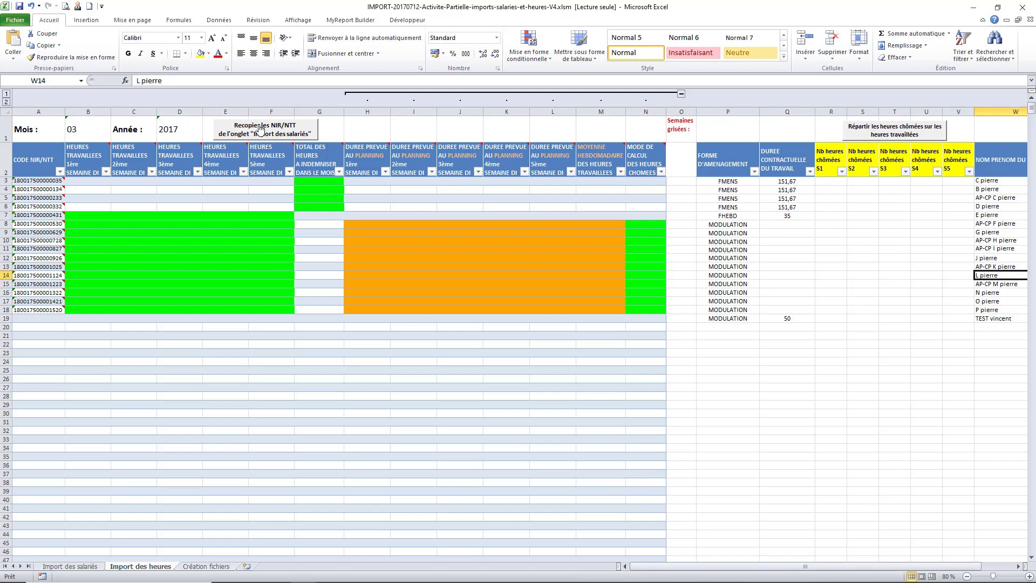
{"action": "left_click", "coordinate": [273, 133]}
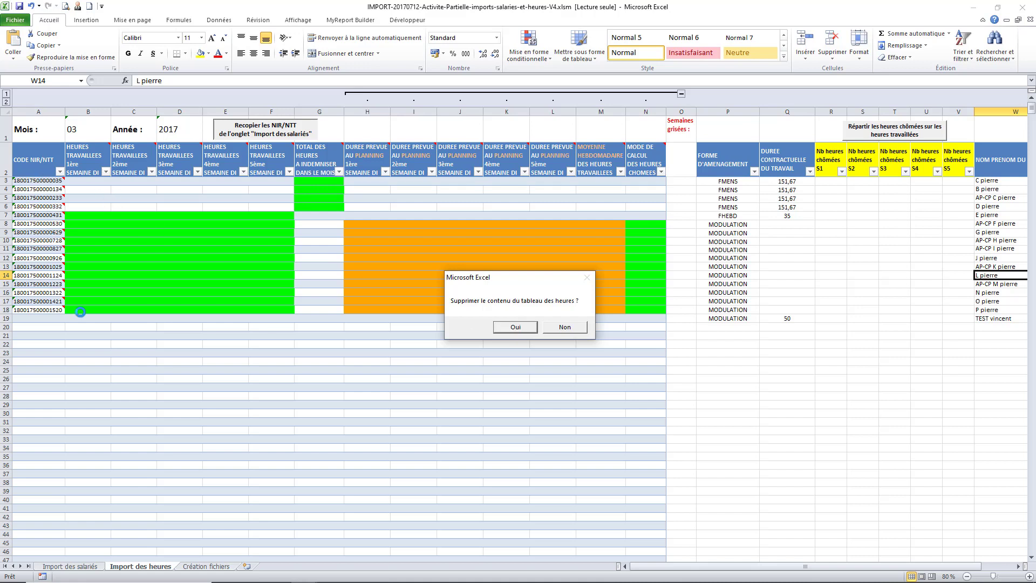
{"action": "left_click", "coordinate": [517, 328]}
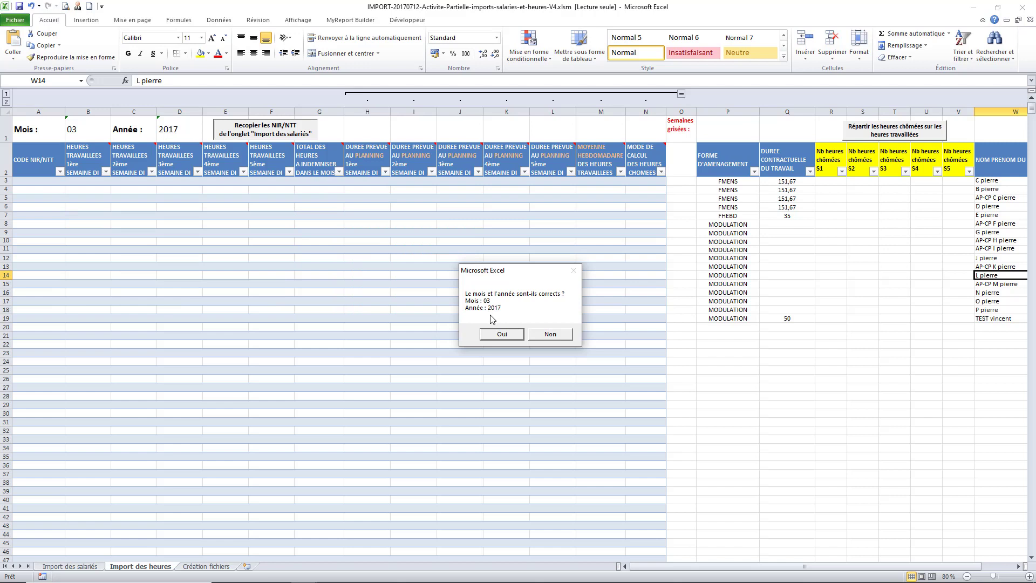
{"action": "left_click", "coordinate": [548, 334]}
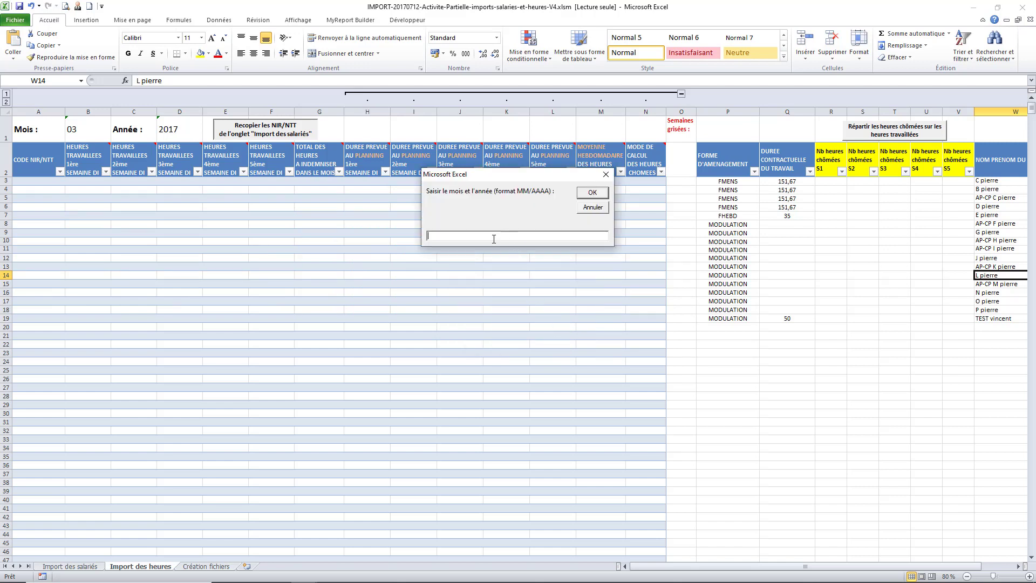
{"action": "type", "text": "03/2020"}
{"action": "left_click", "coordinate": [594, 193]}
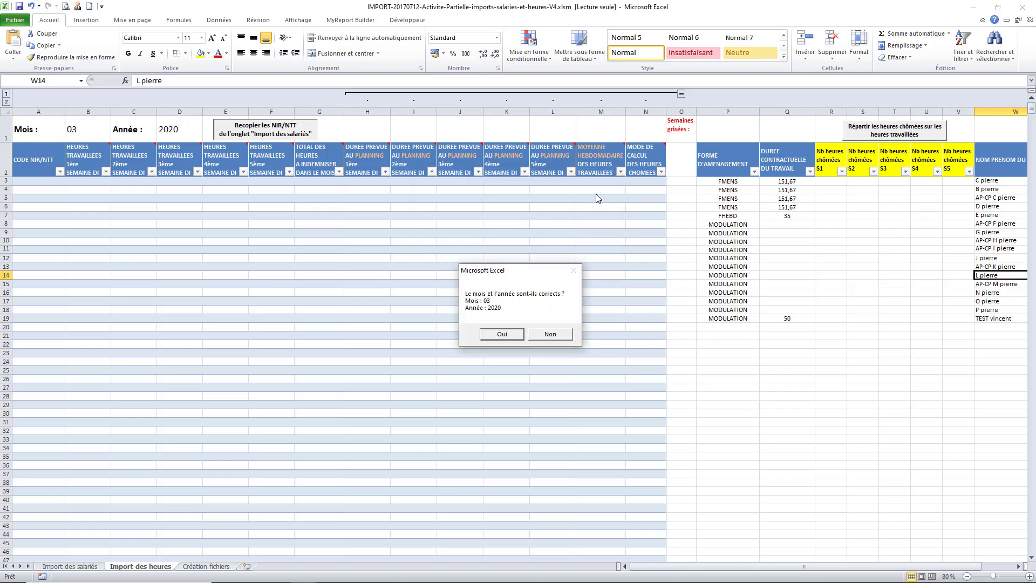
{"action": "left_click", "coordinate": [501, 334]}
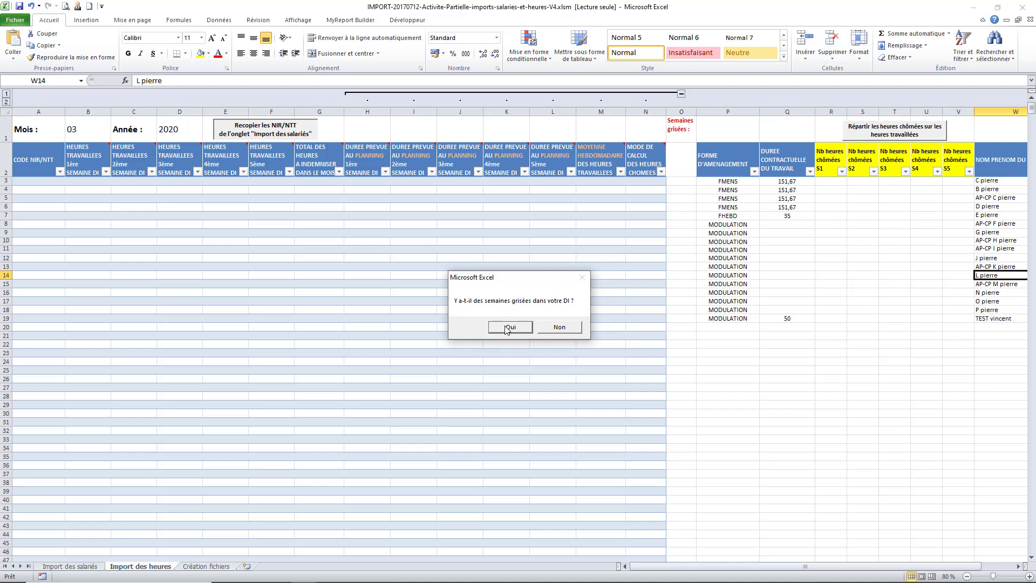
{"action": "left_click", "coordinate": [509, 327]}
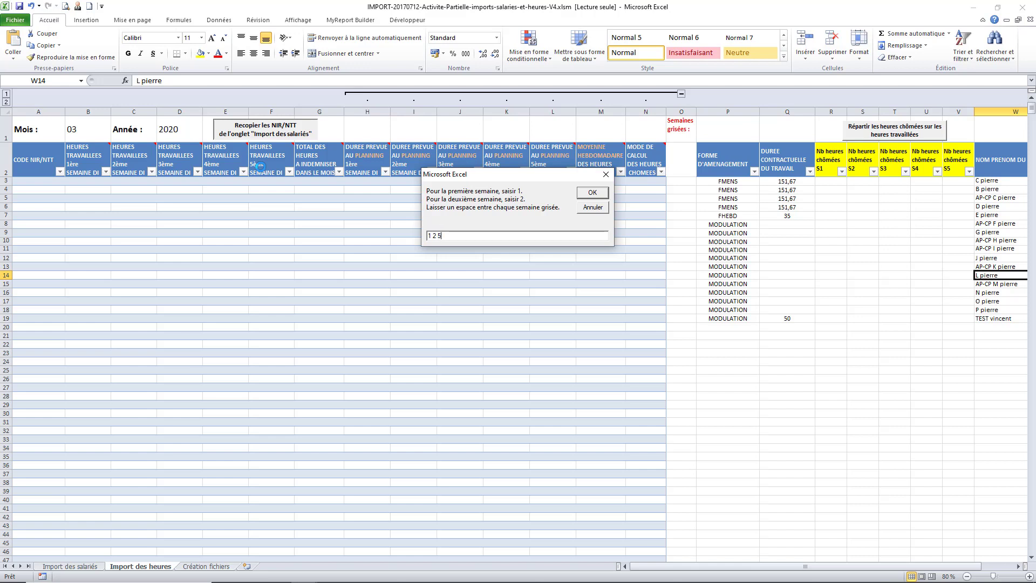
{"action": "left_click", "coordinate": [592, 193]}
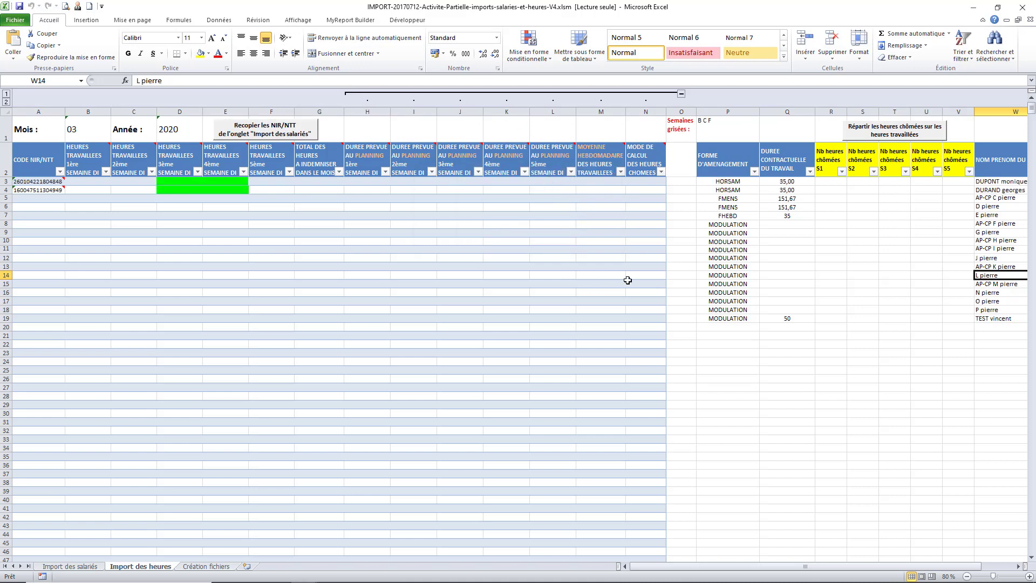
Clear the contents of the leftover sample rows P5:W19, keeping the two HORSAM employees
{"action": "left_click", "coordinate": [1018, 566]}
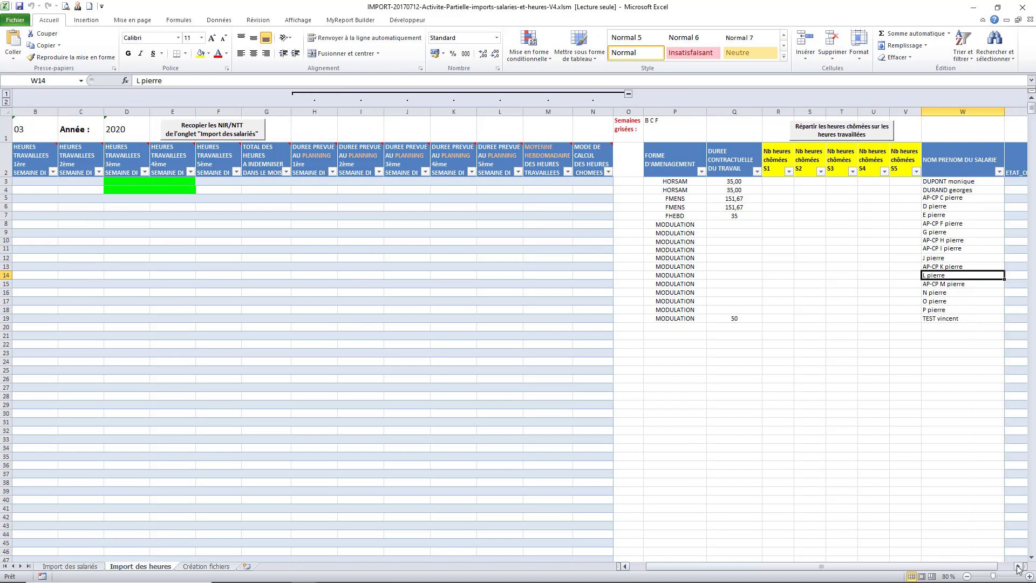
{"action": "left_click", "coordinate": [1018, 566]}
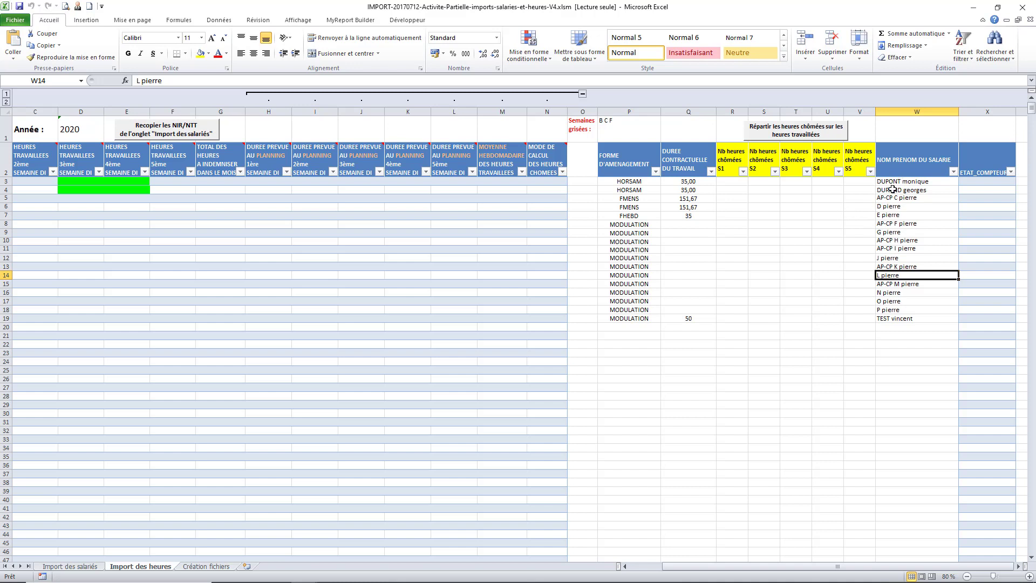
{"action": "left_click_drag", "start_coordinate": [630, 199], "coordinate": [917, 318]}
{"action": "right_click", "coordinate": [917, 318]}
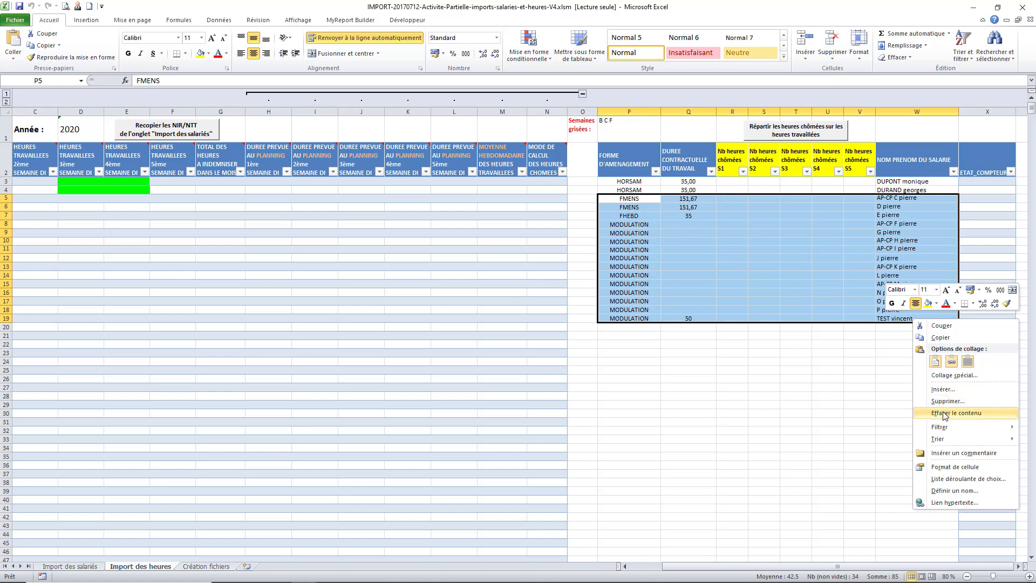
{"action": "left_click", "coordinate": [945, 413]}
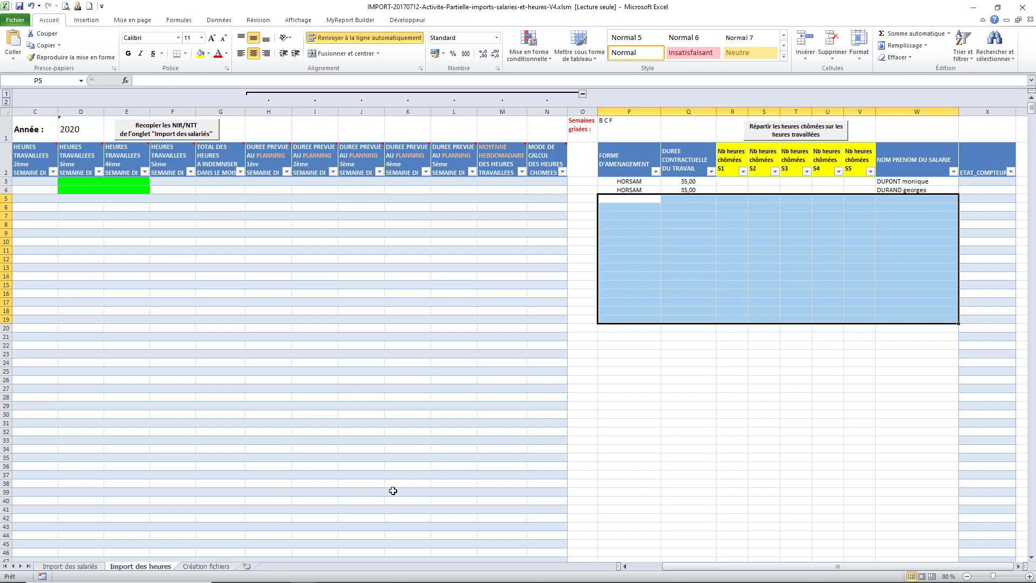
Copy both employees' S3 and S4 chômées hours from the Demande indemnisation workbook
{"action": "mouse_move", "coordinate": [251, 580]}
{"action": "mouse_move", "coordinate": [298, 579]}
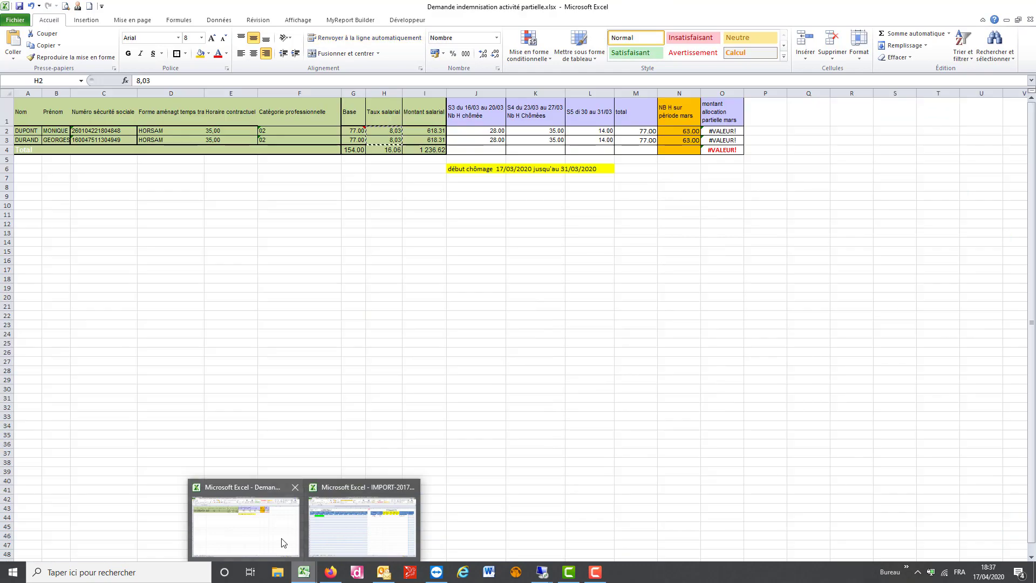
{"action": "left_click", "coordinate": [282, 537]}
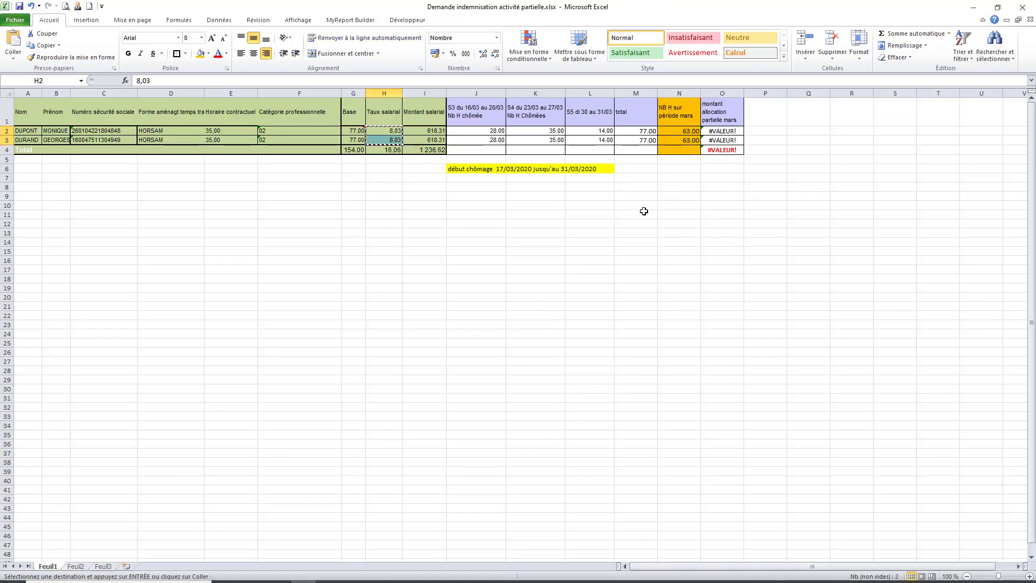
{"action": "left_click_drag", "start_coordinate": [491, 131], "coordinate": [532, 139]}
{"action": "key", "text": "ctrl+c"}
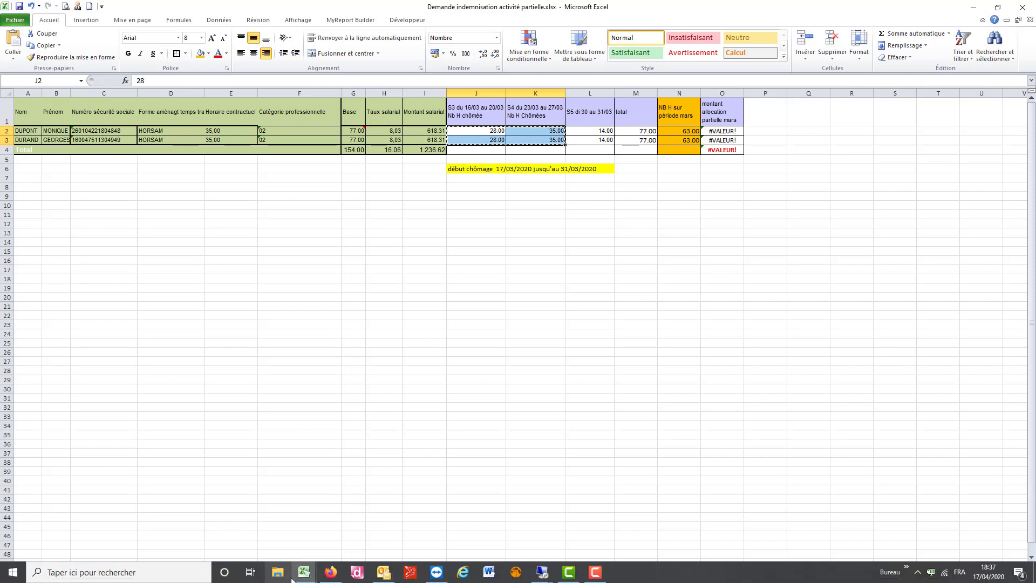
Paste the 28 and 35 chômées hours at T3 in the IMPORT workbook and distribute them over worked hours
{"action": "left_click", "coordinate": [303, 573]}
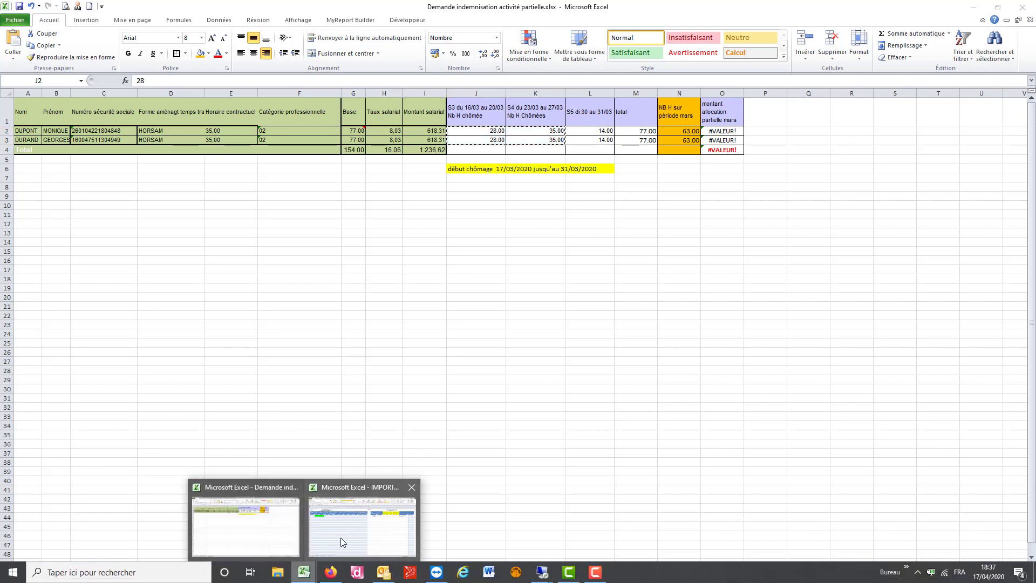
{"action": "left_click", "coordinate": [341, 537]}
{"action": "left_click", "coordinate": [788, 181]}
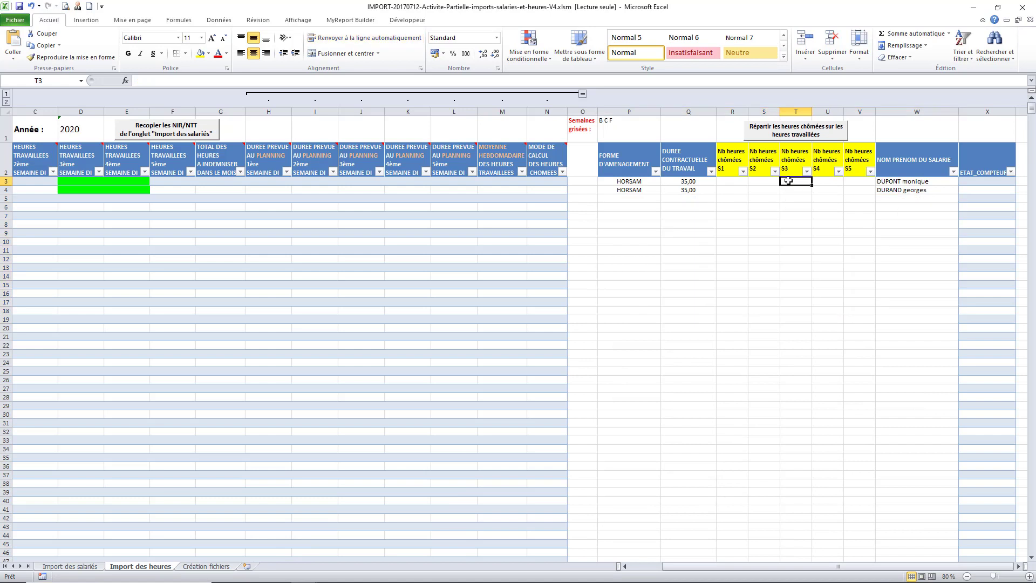
{"action": "key", "text": "ctrl+v"}
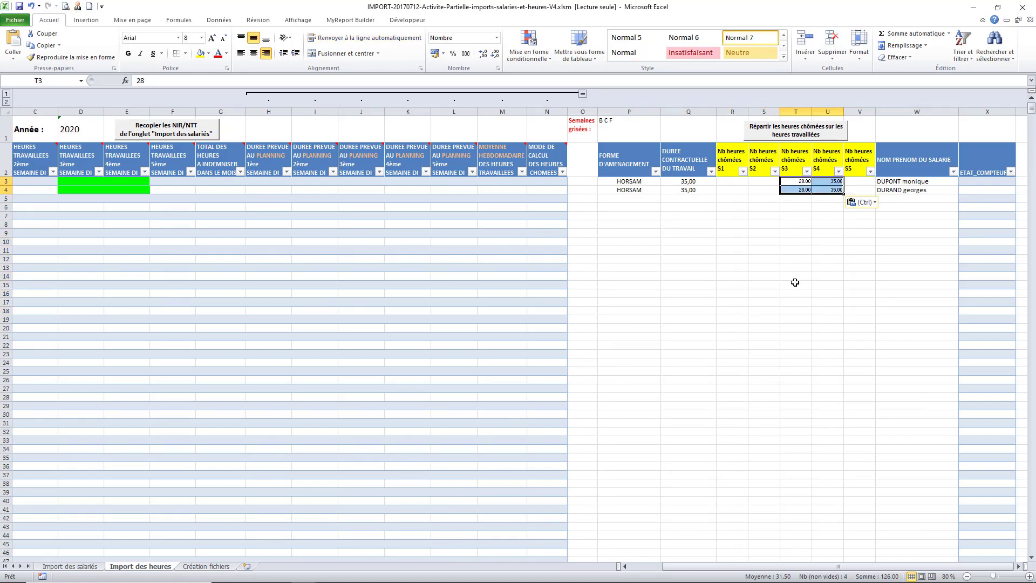
{"action": "left_click", "coordinate": [818, 132]}
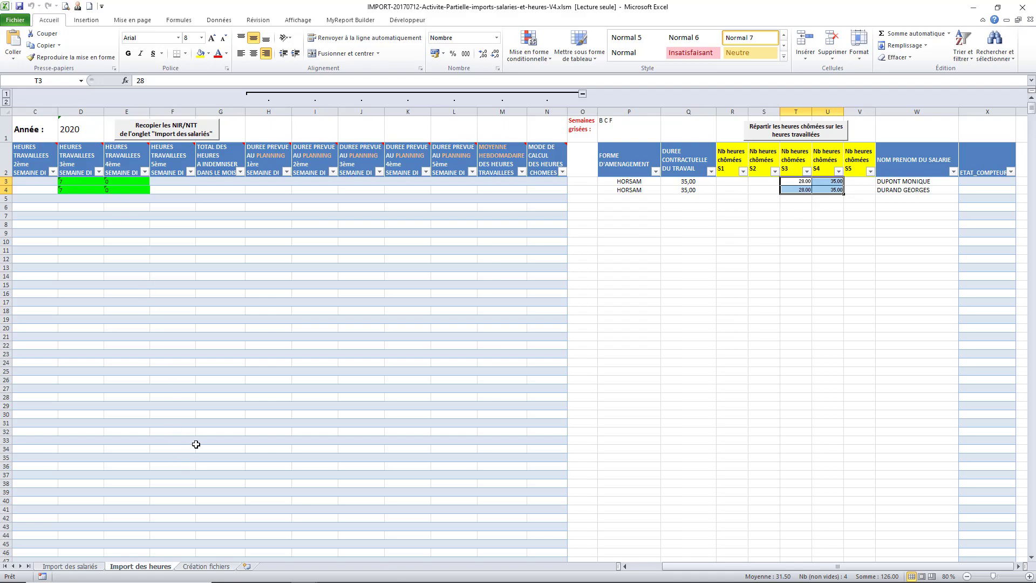
{"action": "left_click", "coordinate": [195, 567]}
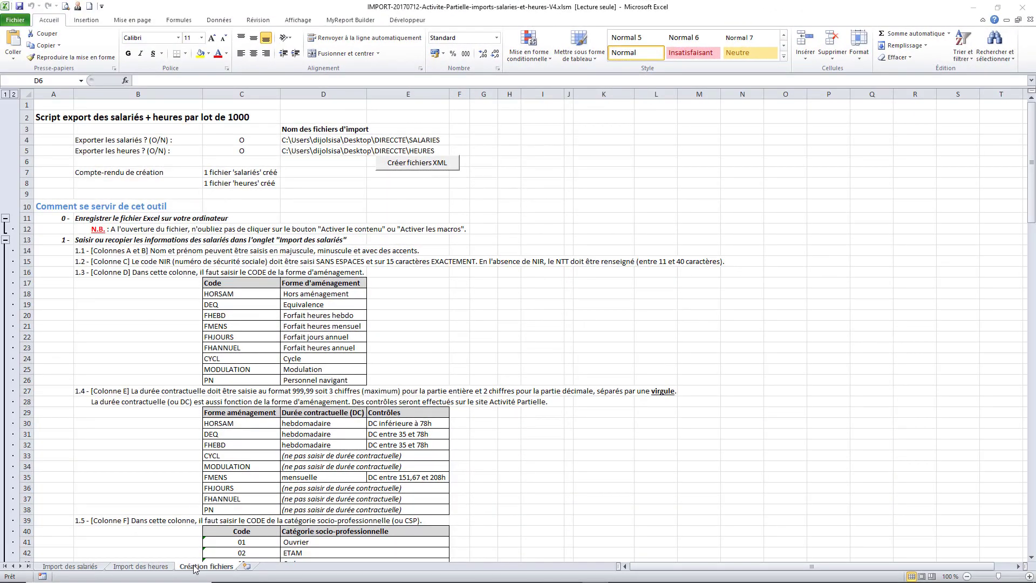
Verify the salariés and heures export paths in D4 and D5, then generate both XML files
{"action": "key", "text": "ctrl+Page_Up"}
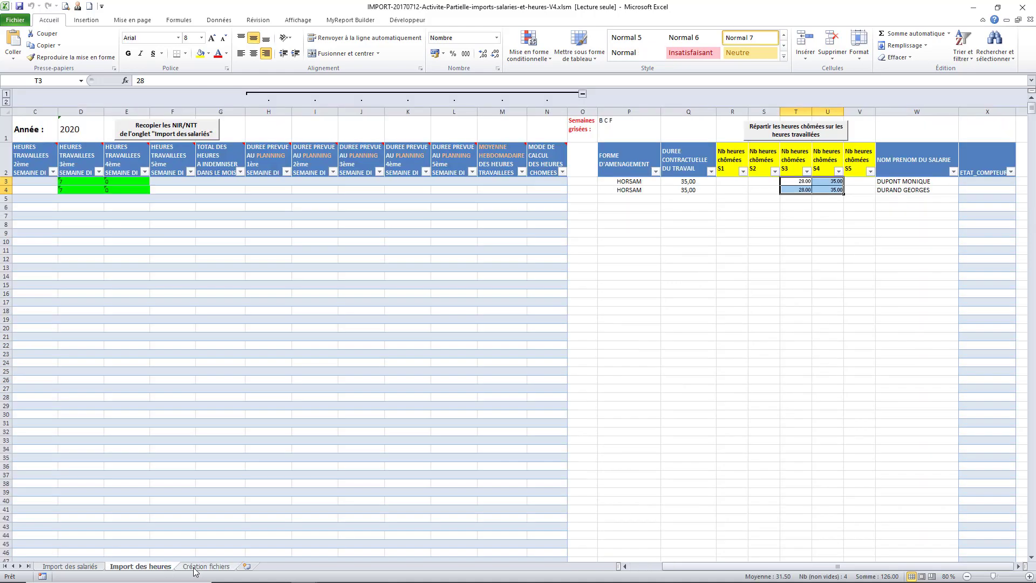
{"action": "left_click", "coordinate": [205, 566]}
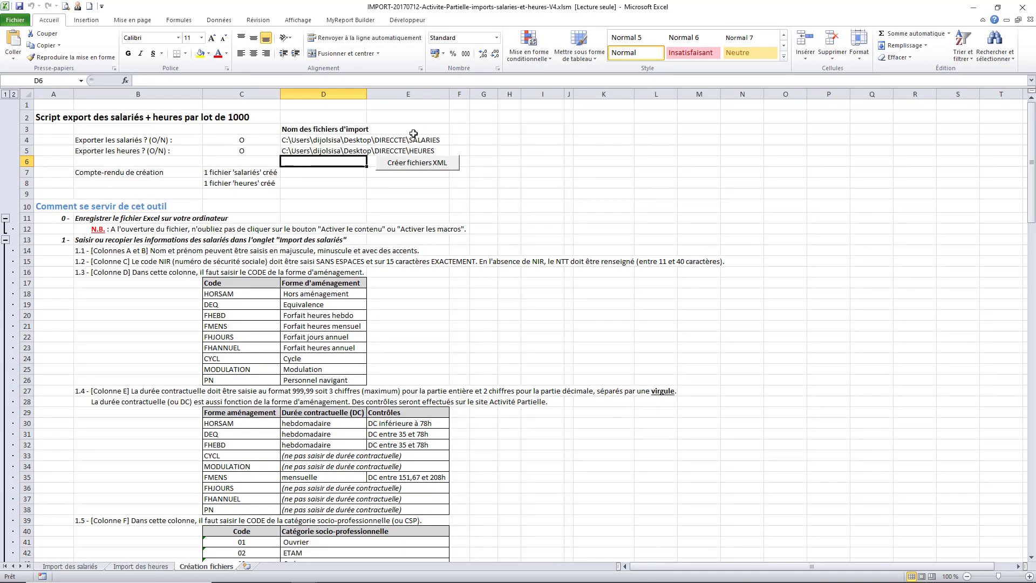
{"action": "left_click", "coordinate": [305, 142]}
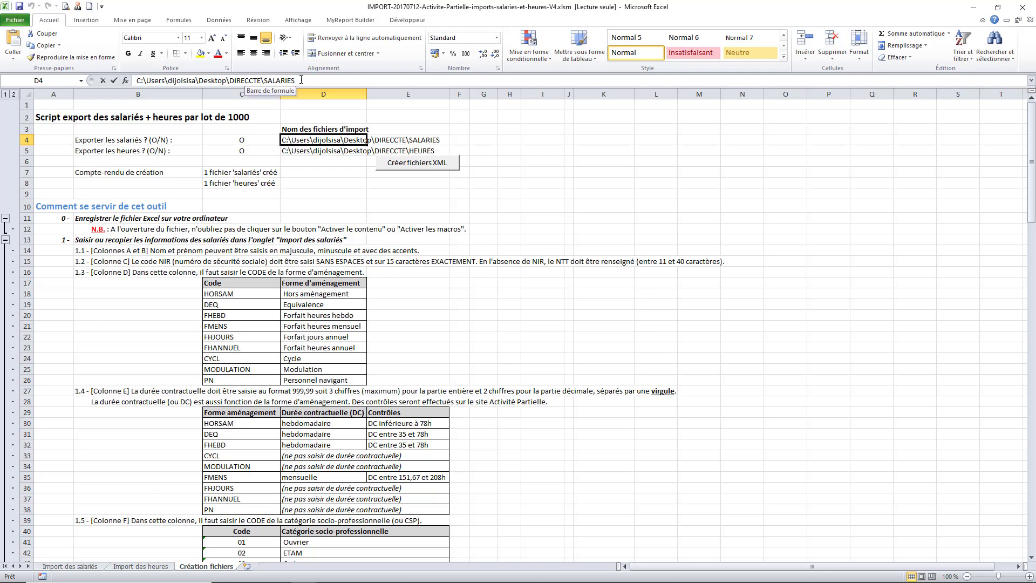
{"action": "left_click", "coordinate": [303, 152]}
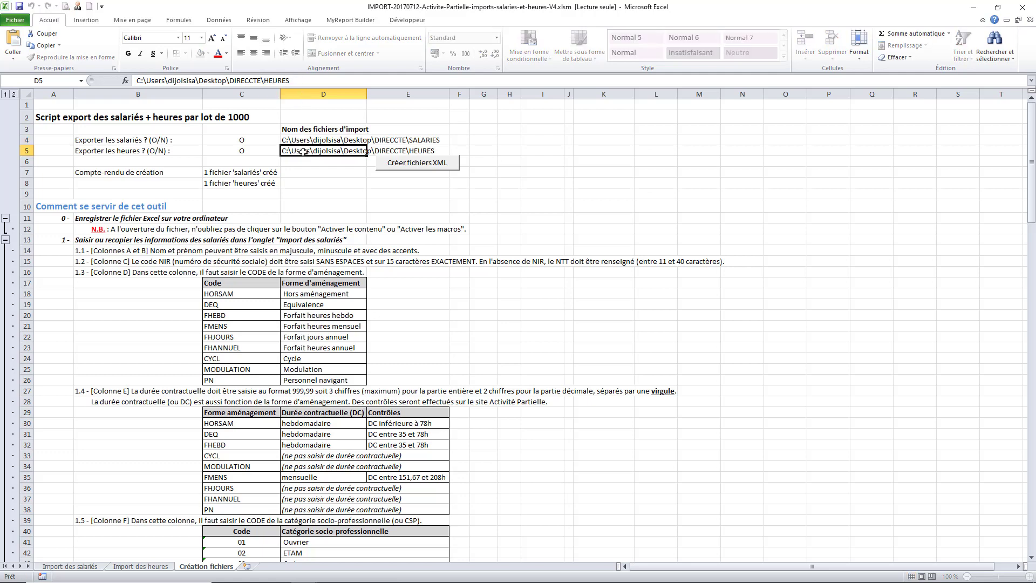
{"action": "left_click", "coordinate": [294, 80]}
{"action": "left_click", "coordinate": [404, 166]}
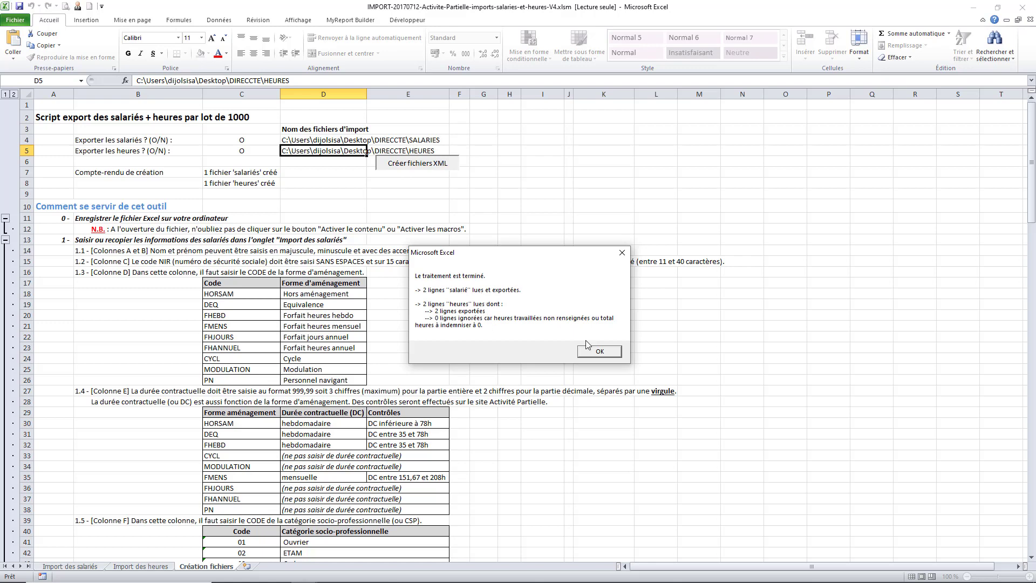
{"action": "left_click", "coordinate": [598, 353]}
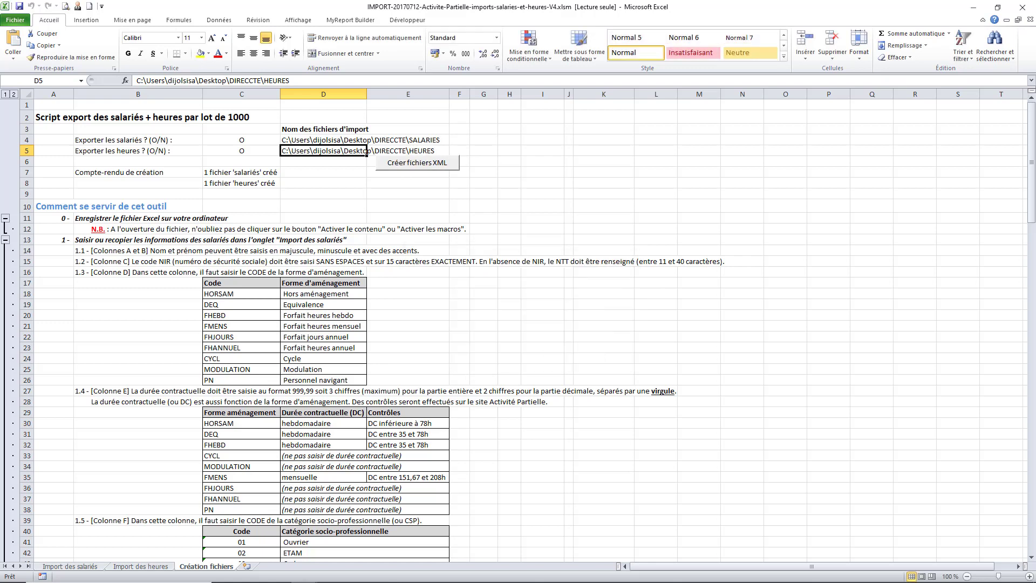
Preview HEURES_01.xml and SALARIES_01.xml in the desktop DIRECCTE folder
{"action": "left_click", "coordinate": [281, 575]}
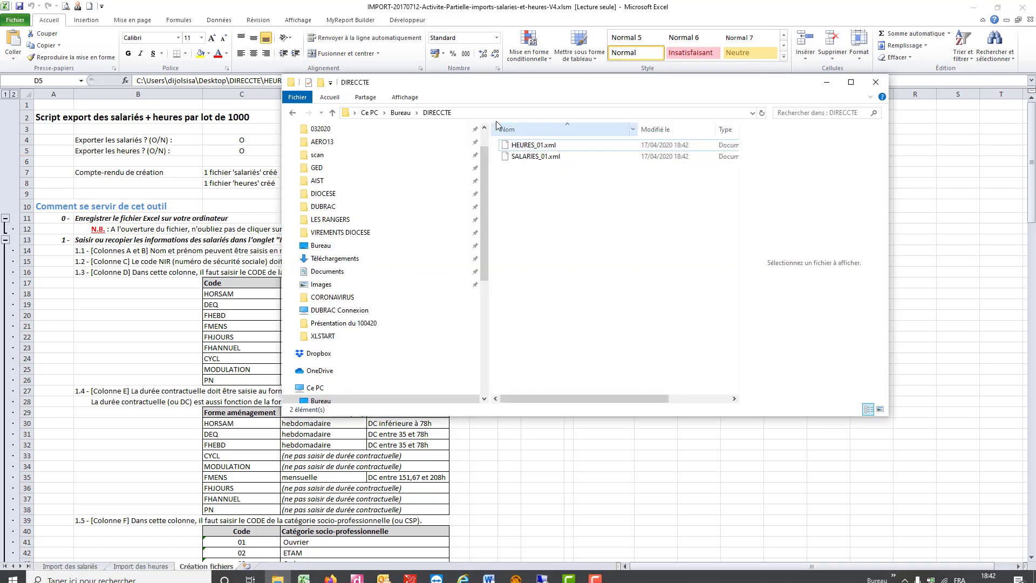
{"action": "left_click", "coordinate": [533, 145]}
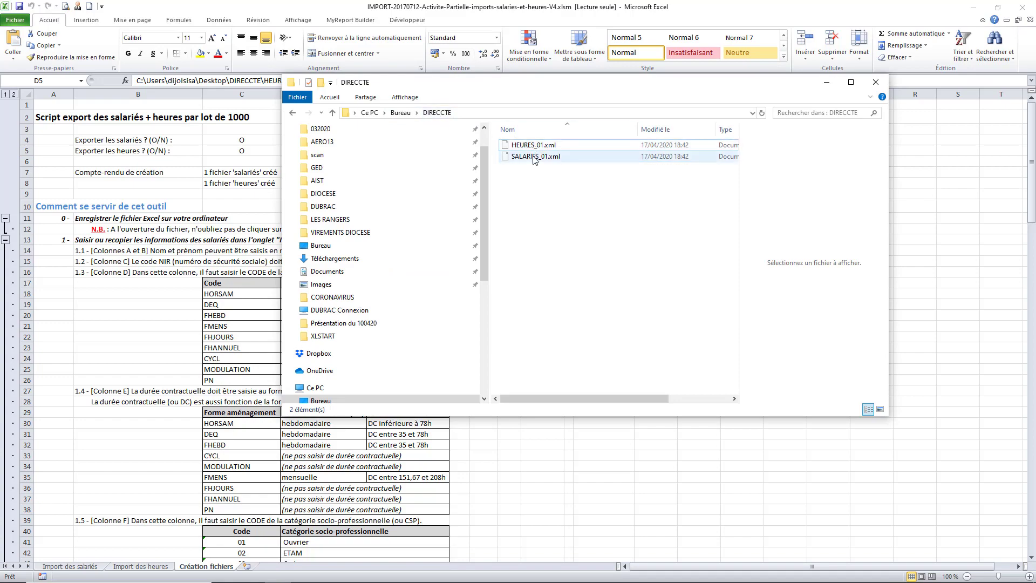
{"action": "left_click", "coordinate": [534, 158]}
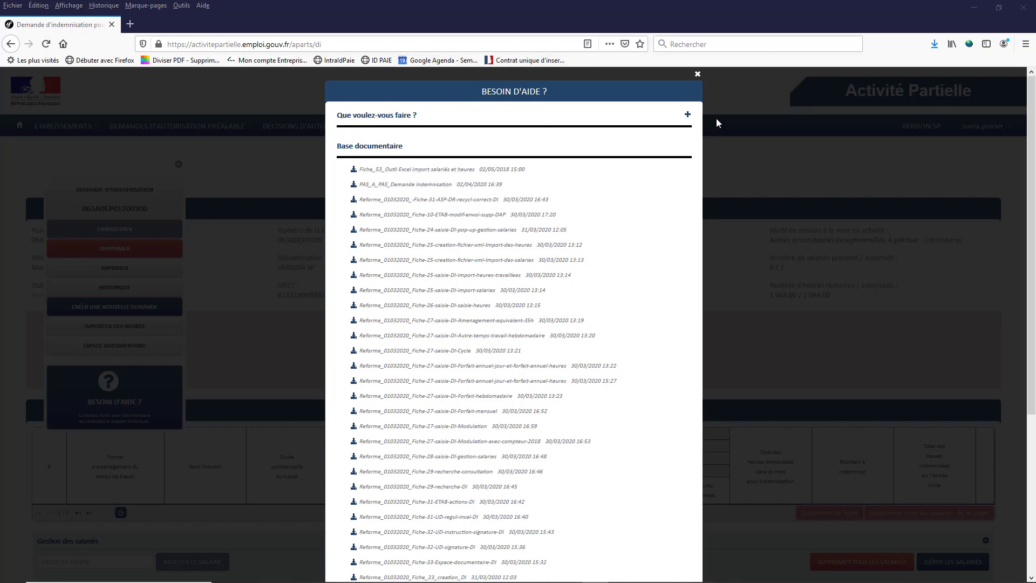
Close the help window, search the indemnity requests and open the Mars 2020 request
{"action": "left_click", "coordinate": [697, 74]}
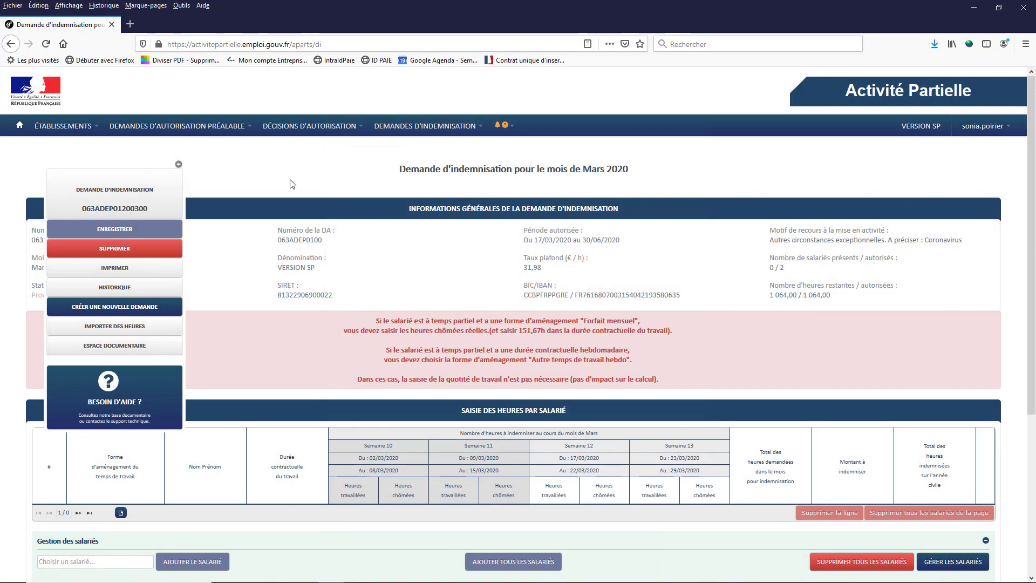
{"action": "left_click", "coordinate": [178, 165]}
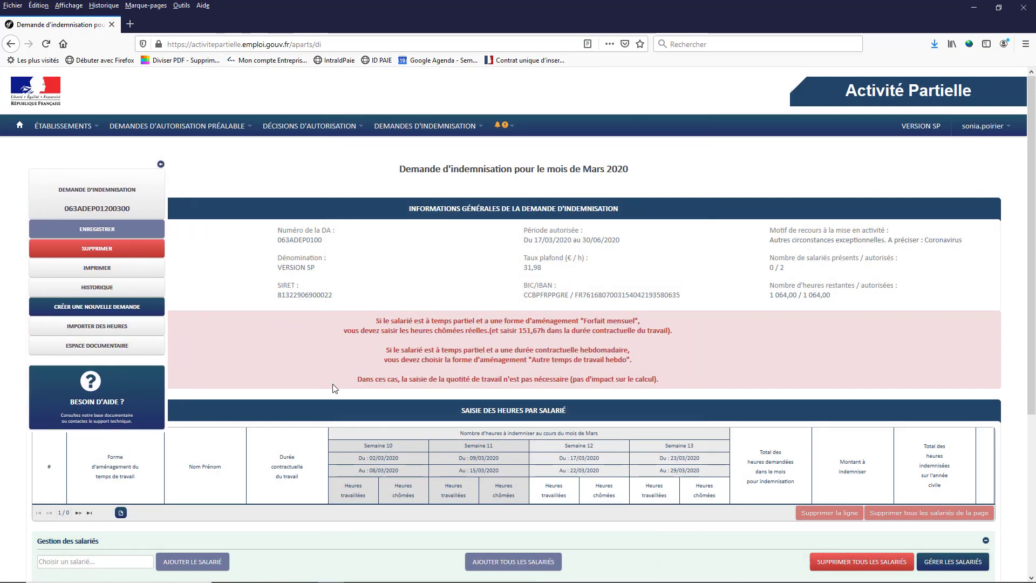
{"action": "scroll", "coordinate": [334, 385], "scroll_direction": "down", "scroll_amount": 5}
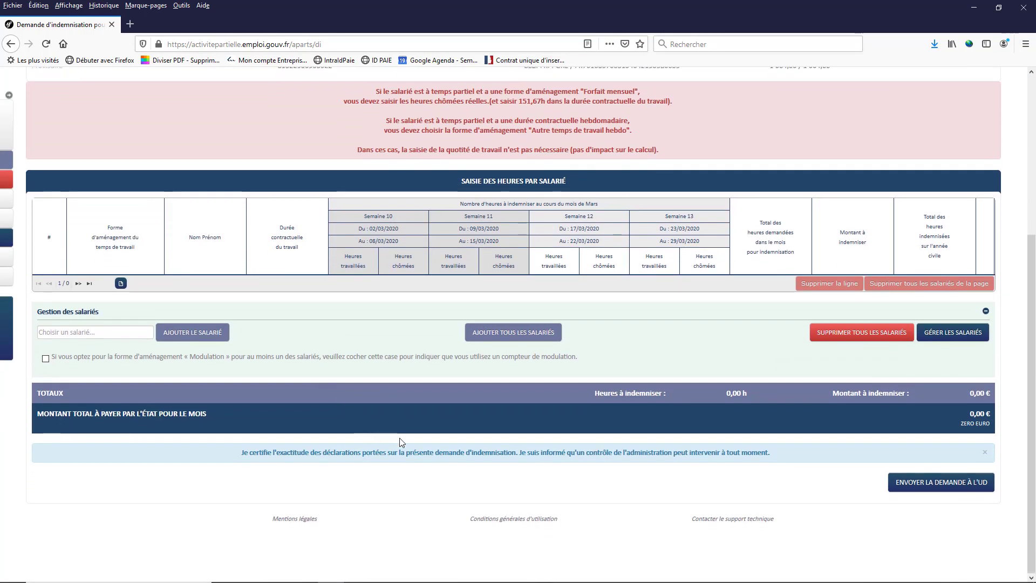
{"action": "scroll", "coordinate": [402, 420], "scroll_direction": "up", "scroll_amount": 5}
{"action": "left_click", "coordinate": [11, 44]}
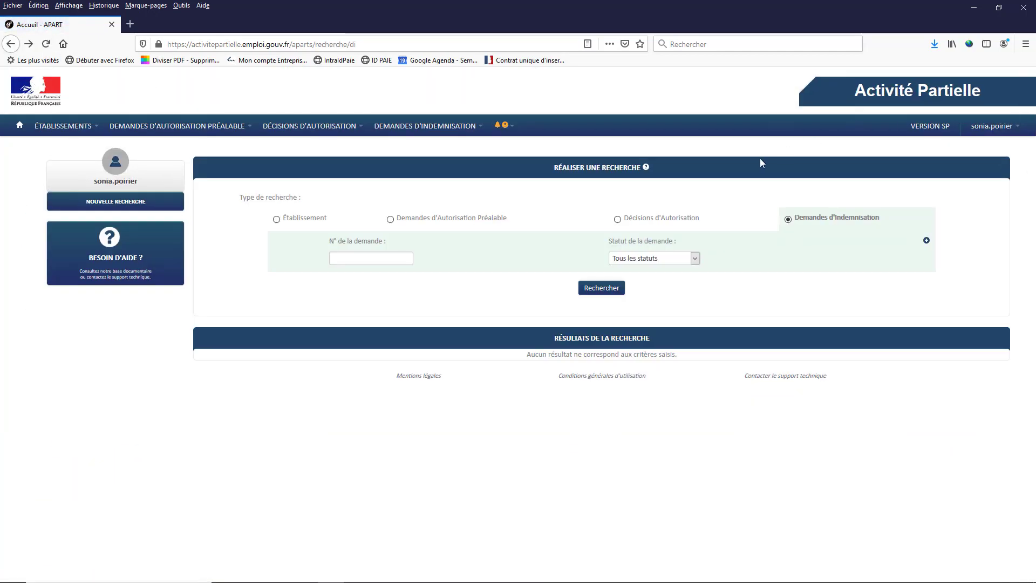
{"action": "left_click", "coordinate": [603, 289]}
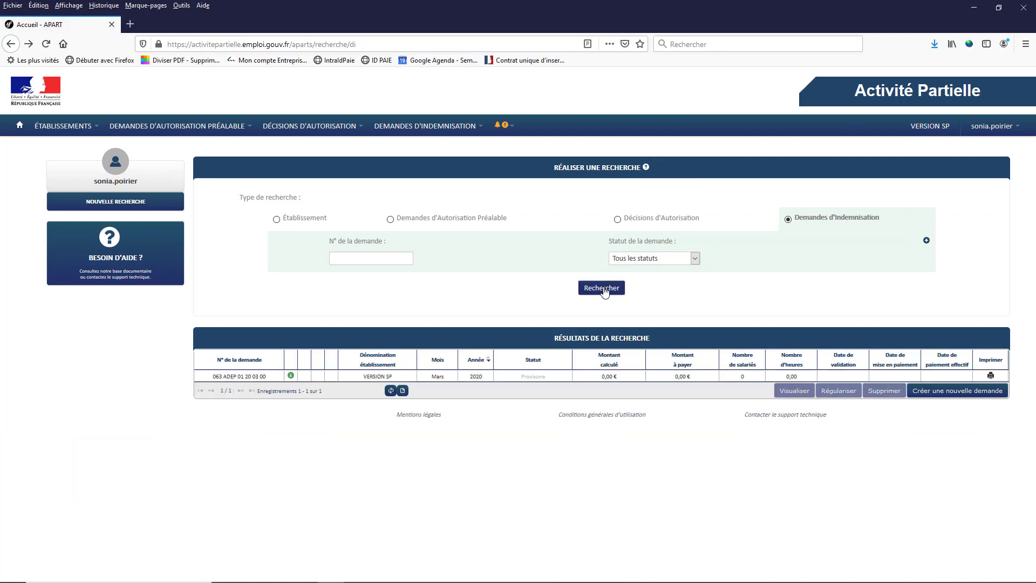
{"action": "left_click", "coordinate": [567, 377]}
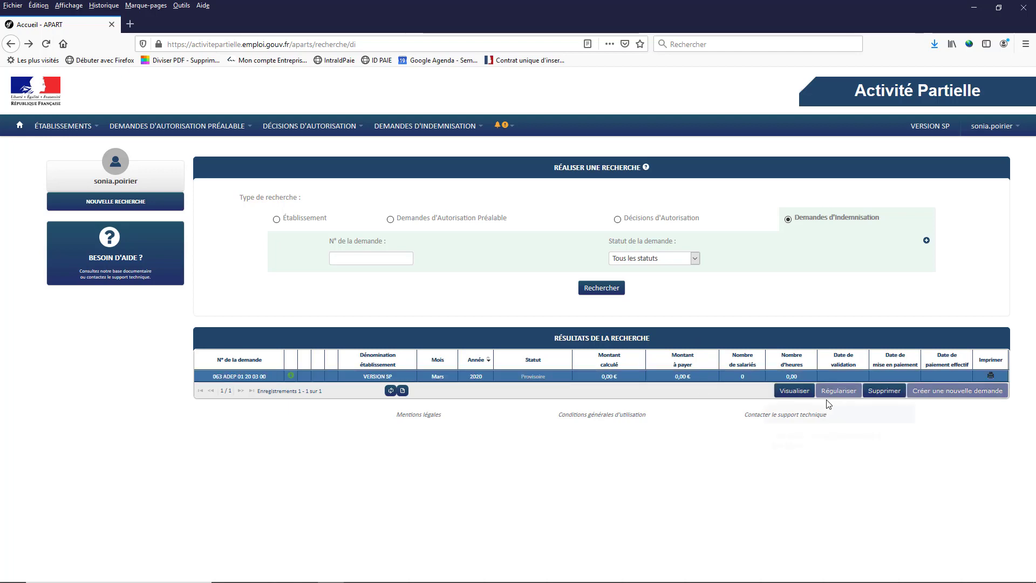
{"action": "left_click", "coordinate": [796, 392]}
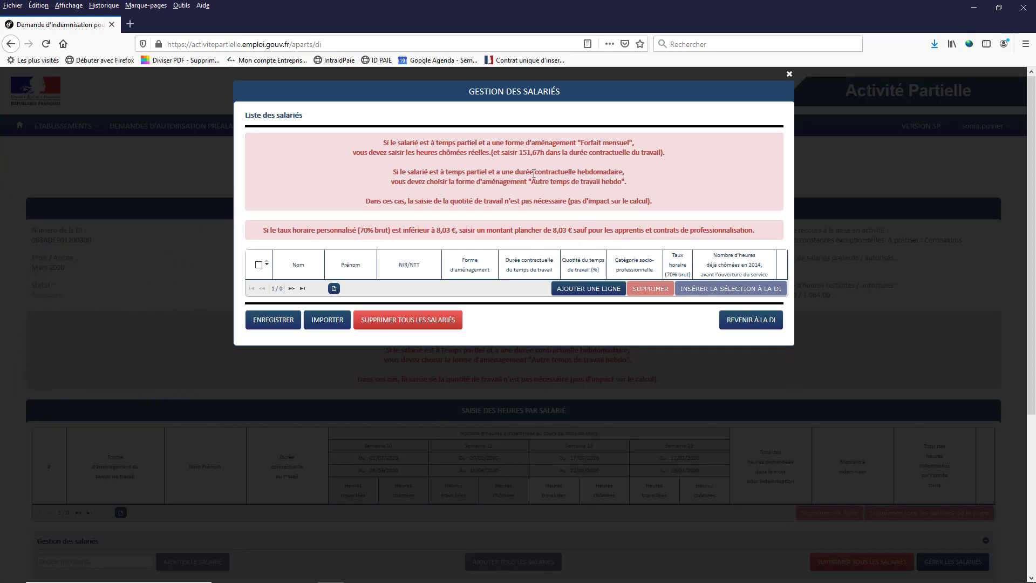
Upload SALARIES_01.xml through the employee XML import and have it validated
{"action": "left_click", "coordinate": [270, 320]}
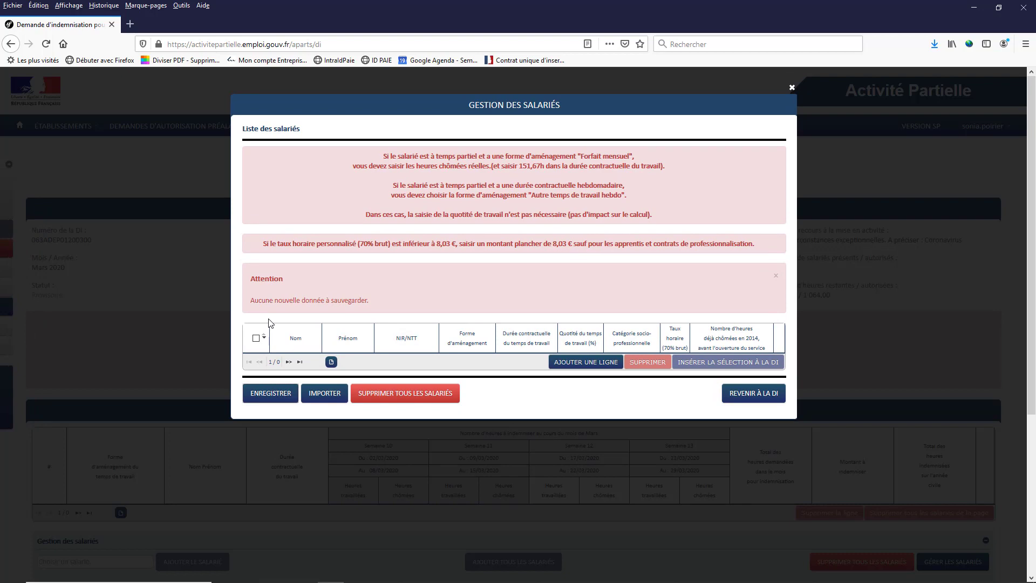
{"action": "left_click", "coordinate": [322, 398]}
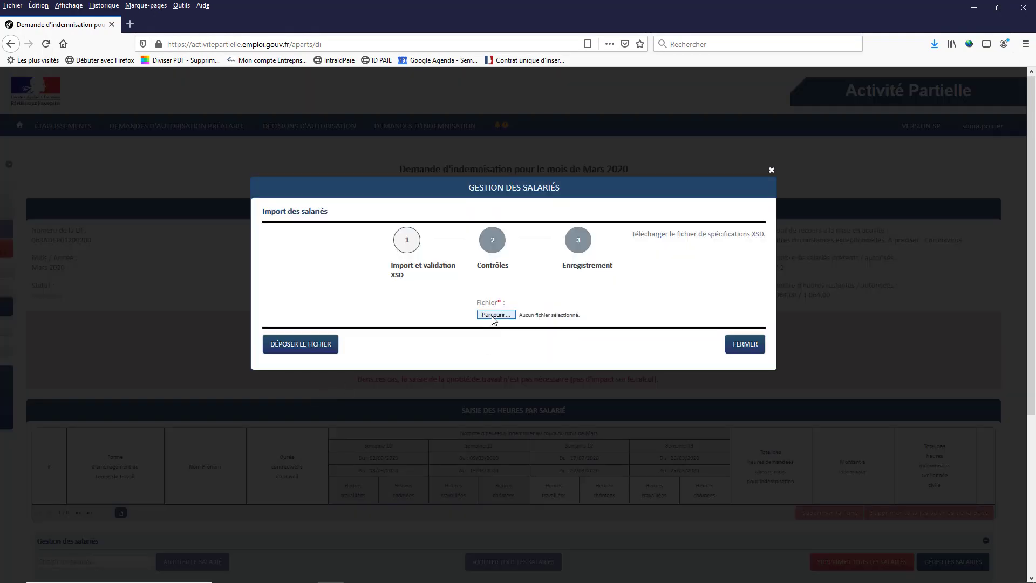
{"action": "left_click", "coordinate": [495, 315]}
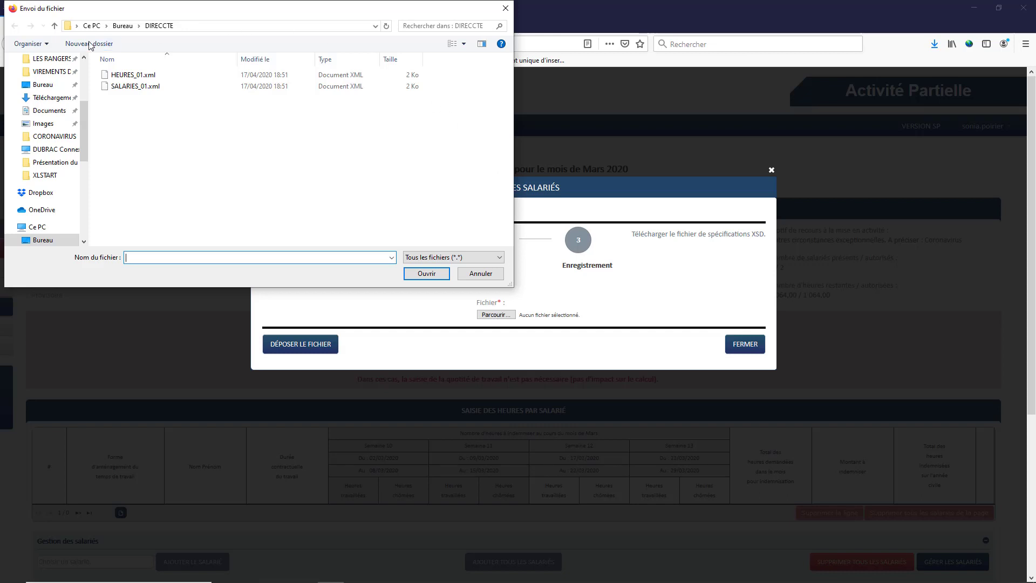
{"action": "left_click", "coordinate": [130, 88]}
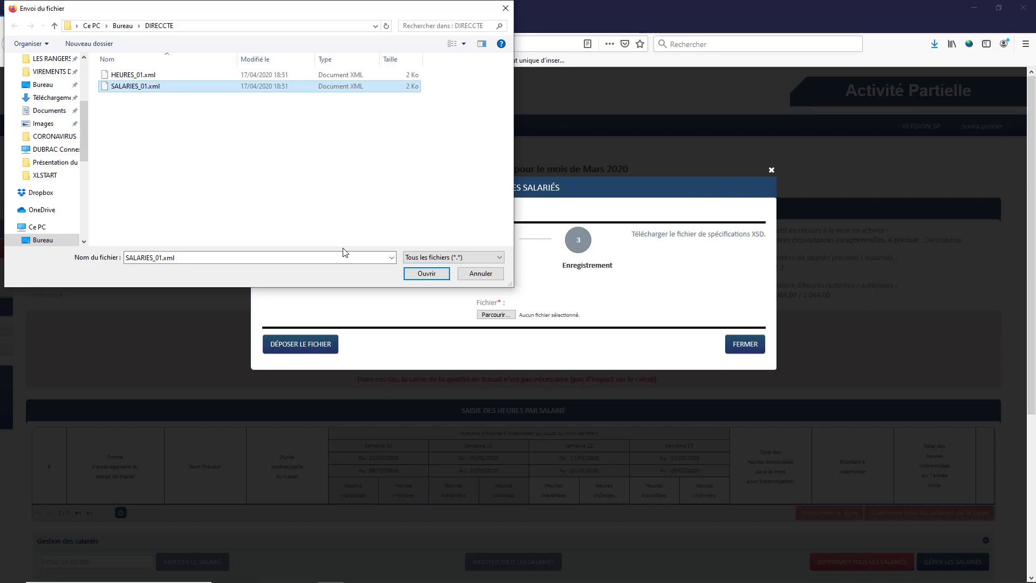
{"action": "left_click", "coordinate": [427, 273]}
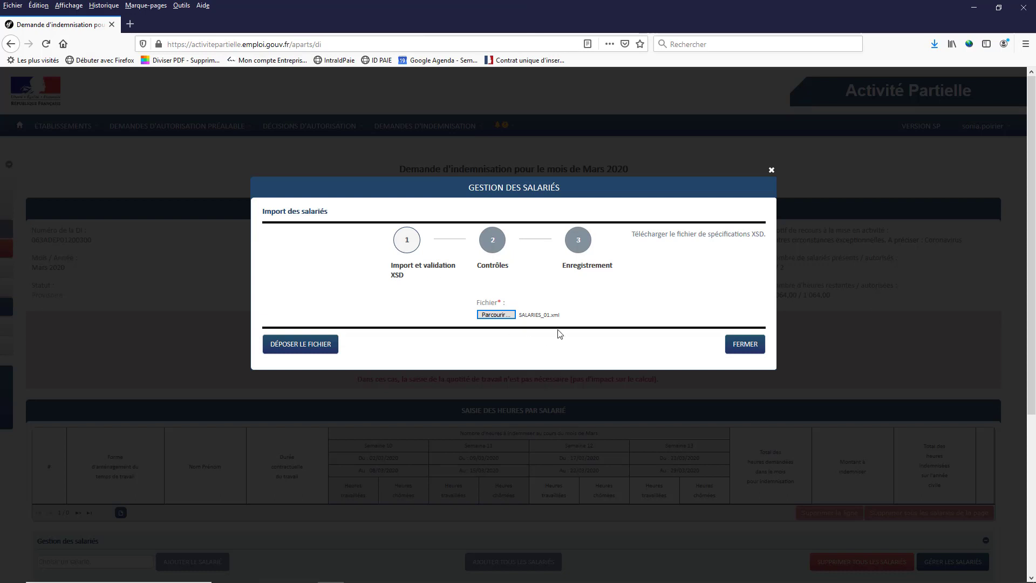
{"action": "left_click", "coordinate": [323, 347]}
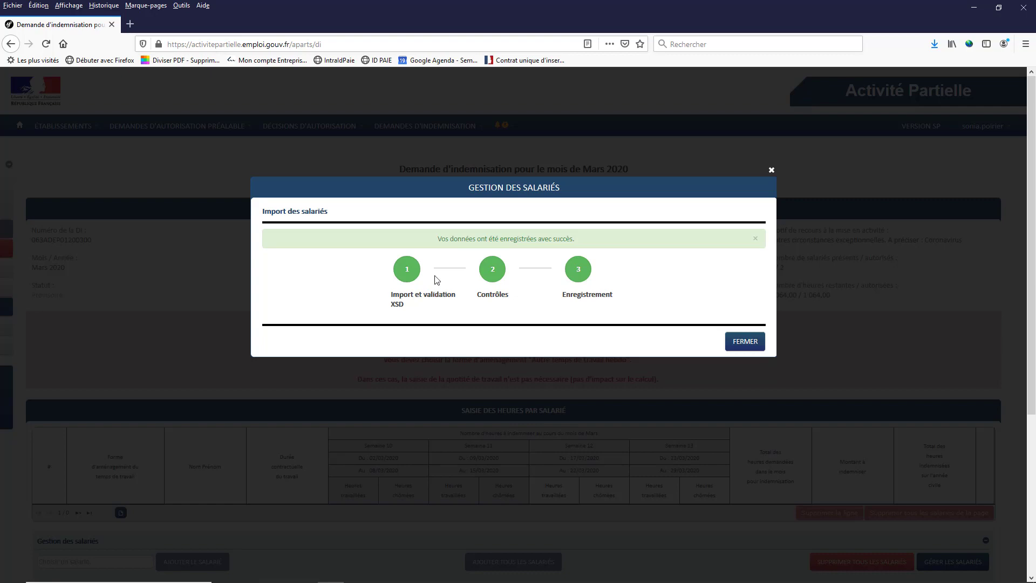
Save the imported employee list, return to the March 2020 claim and expand its actions panel
{"action": "left_click", "coordinate": [736, 341]}
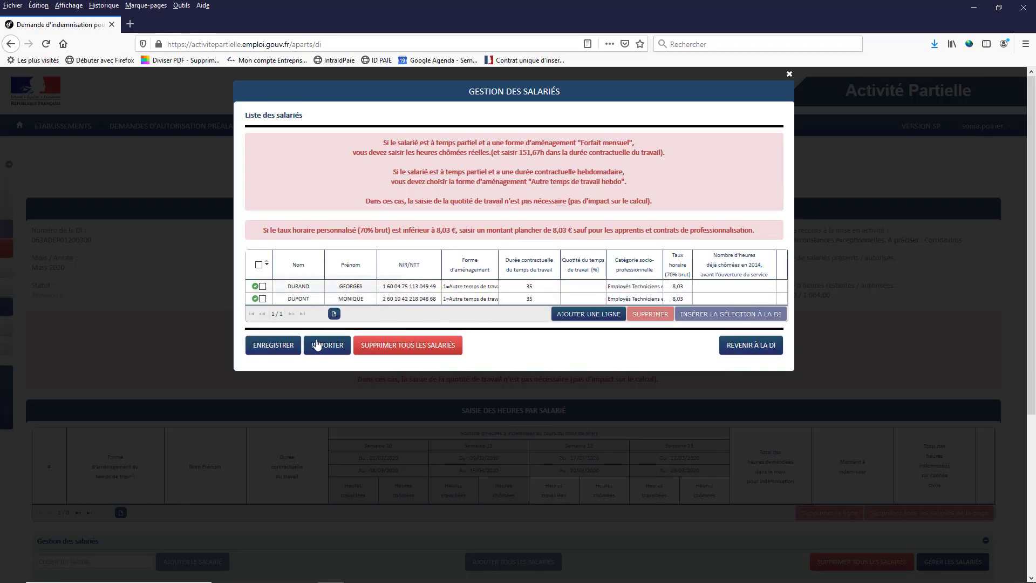
{"action": "left_click", "coordinate": [274, 346]}
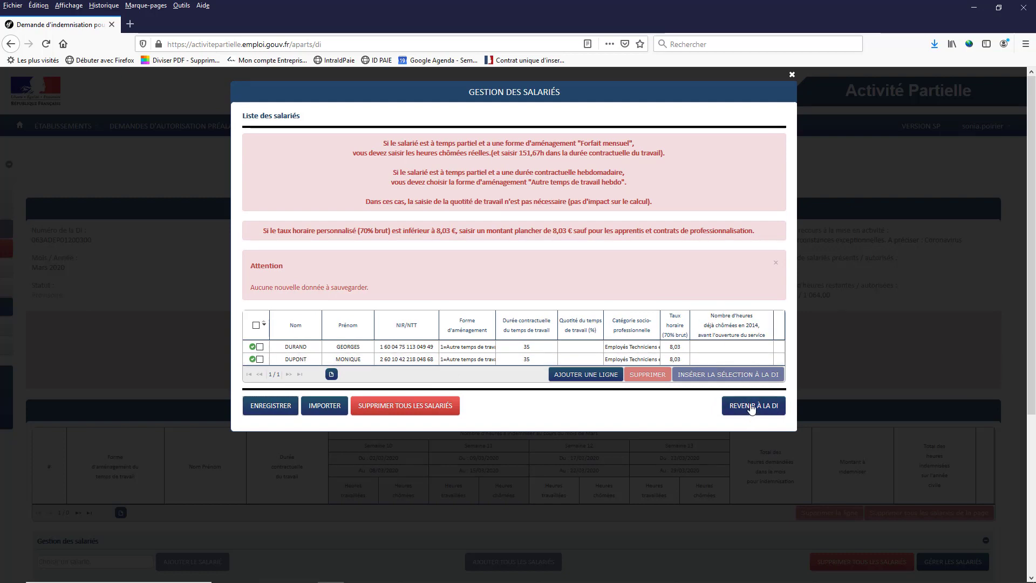
{"action": "left_click", "coordinate": [752, 408]}
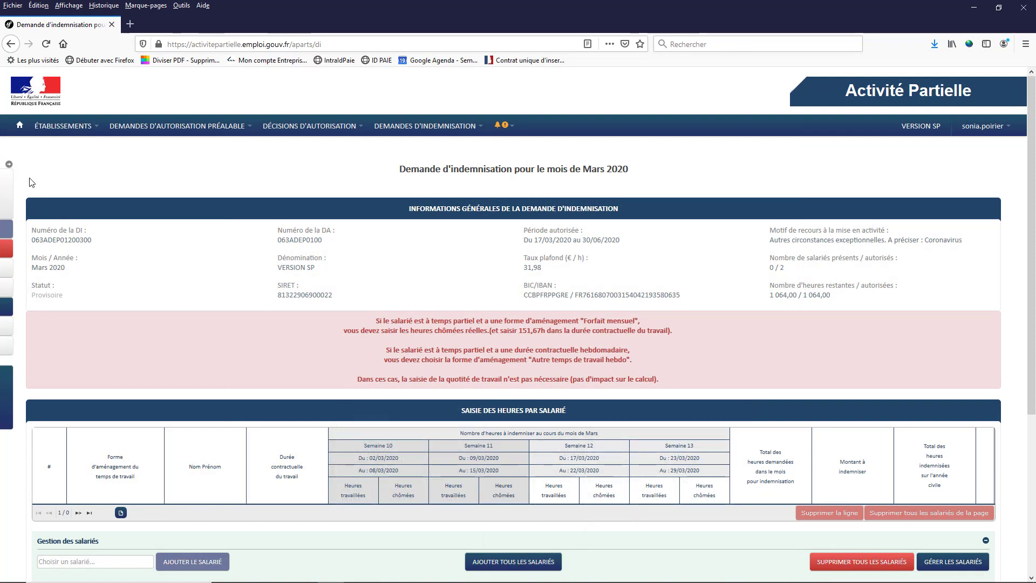
{"action": "left_click", "coordinate": [9, 165]}
{"action": "left_click", "coordinate": [19, 166]}
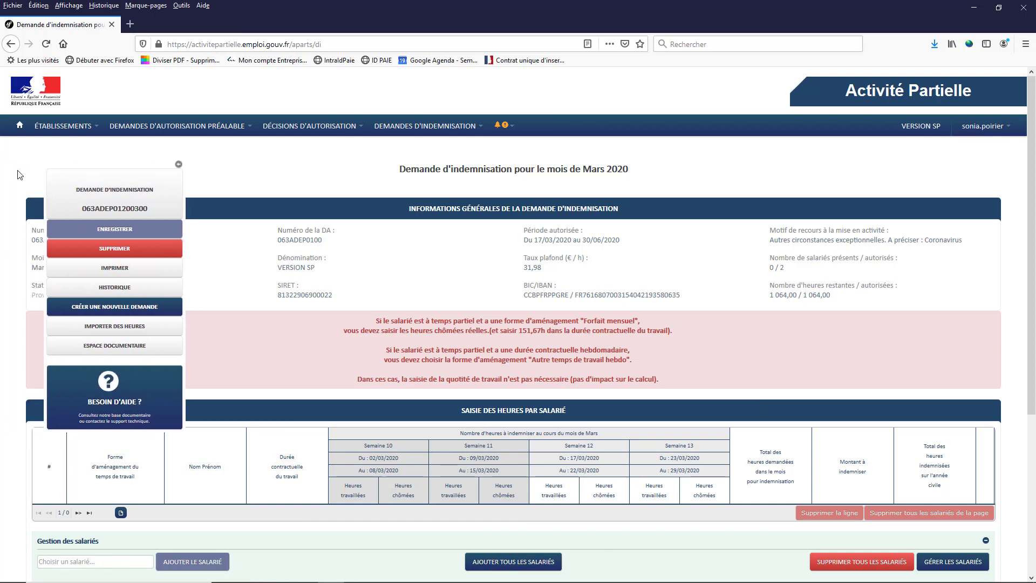
Upload HEURES_01.xml as the hours file, pass its checks and return to the claim
{"action": "left_click", "coordinate": [101, 330]}
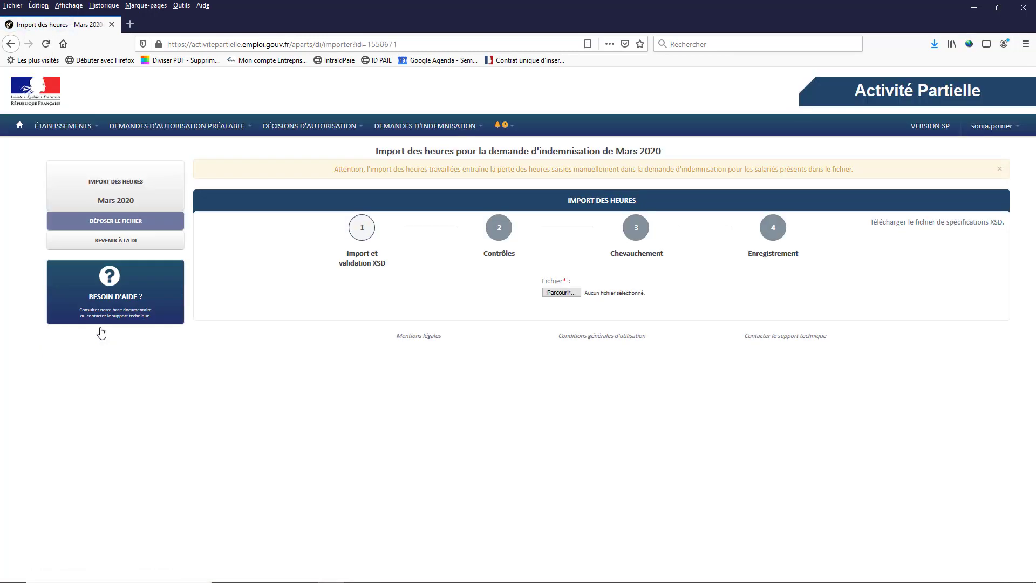
{"action": "left_click", "coordinate": [558, 293]}
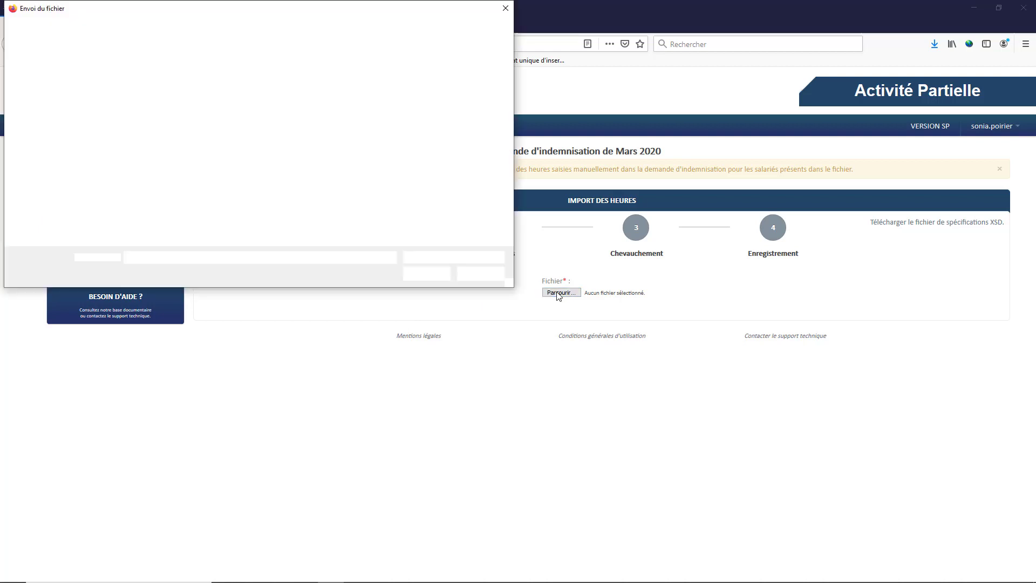
{"action": "double_click", "coordinate": [129, 75]}
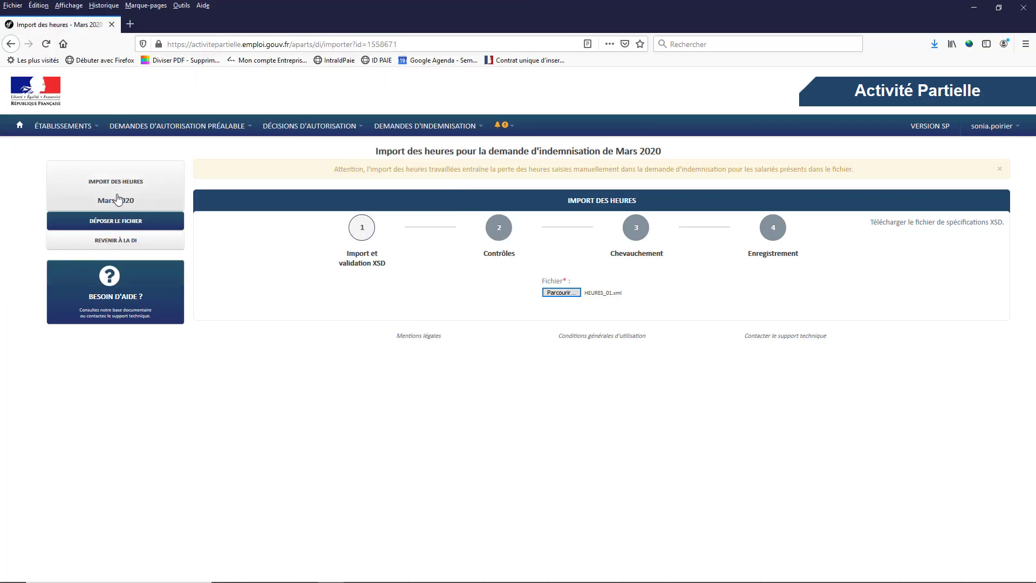
{"action": "left_click", "coordinate": [115, 222]}
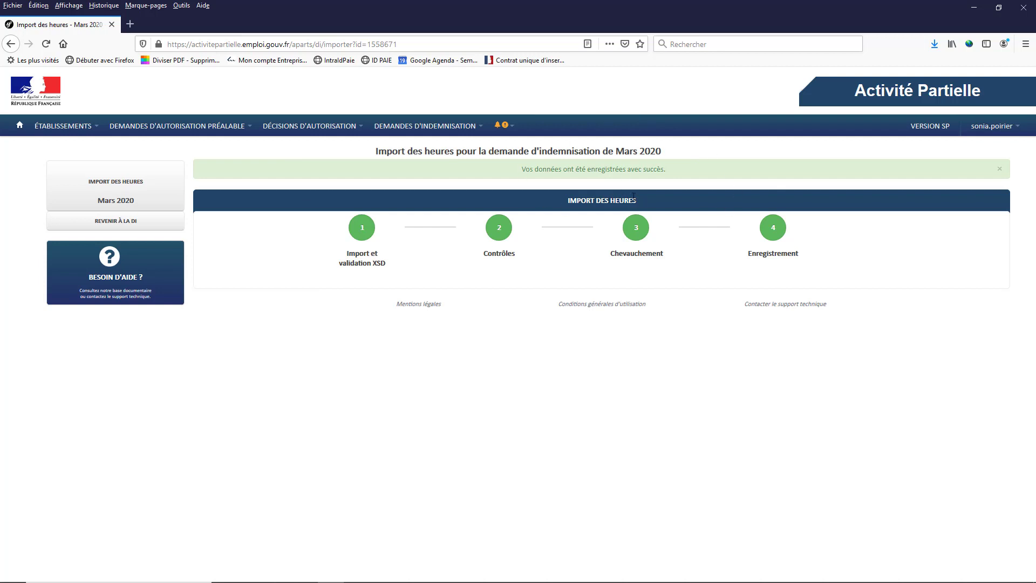
{"action": "left_click", "coordinate": [125, 226]}
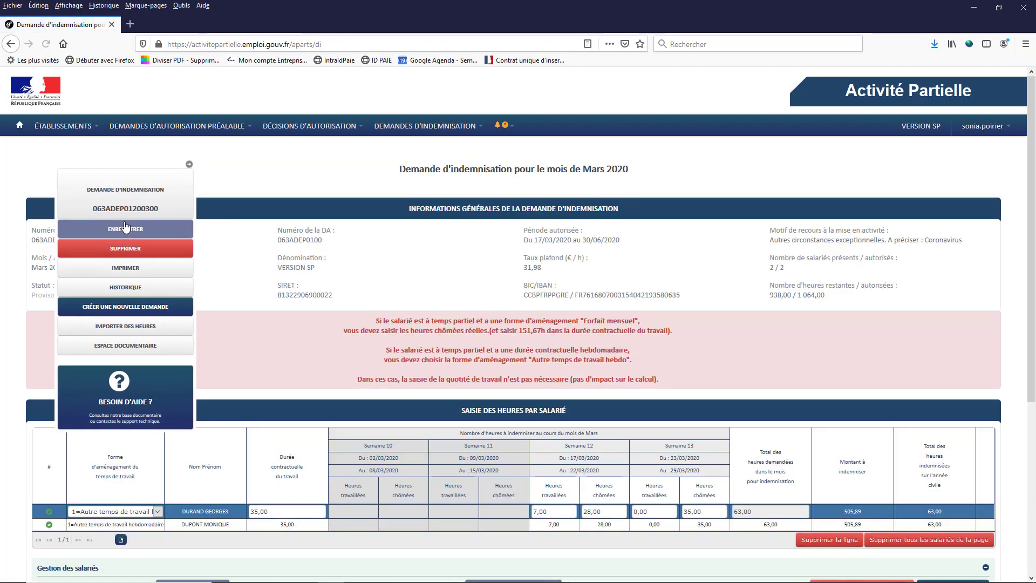
Scroll down to the claim's Totaux showing 126,00 hours and 1 011,78 € payable
{"action": "scroll", "coordinate": [168, 422], "scroll_direction": "down", "scroll_amount": 2}
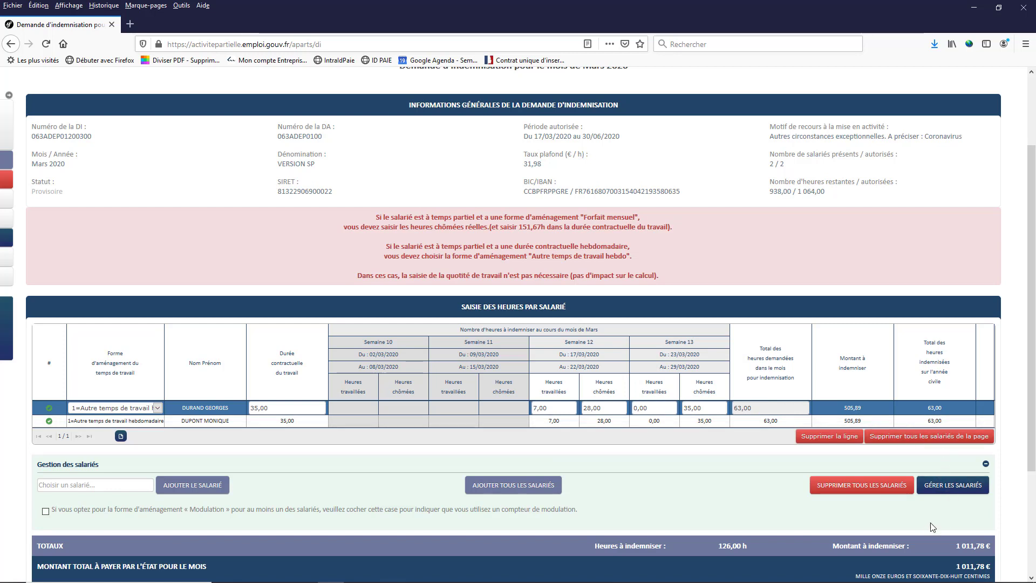
{"action": "scroll", "coordinate": [935, 529], "scroll_direction": "down", "scroll_amount": 3}
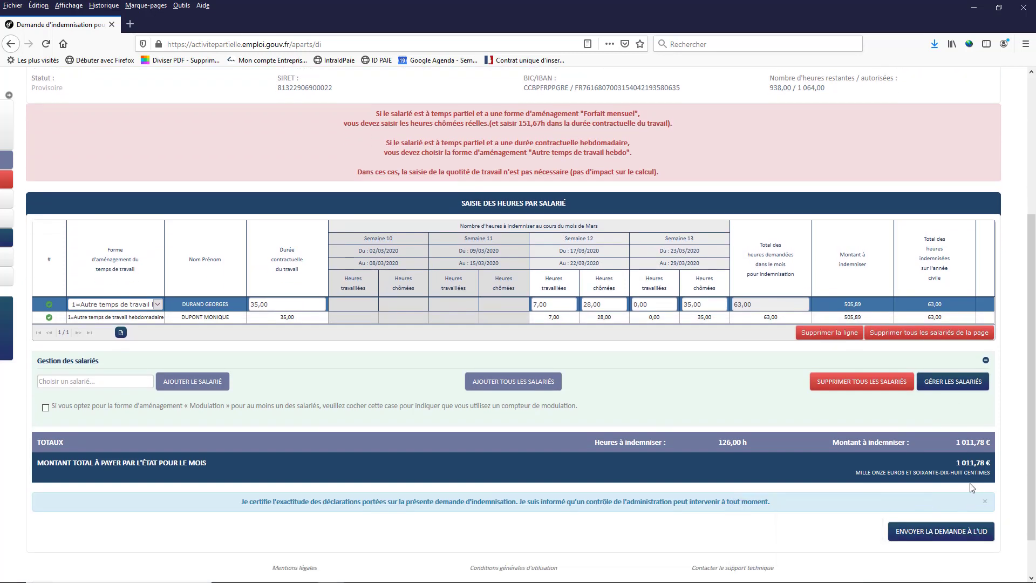
In the allocation workbook, enter the formula =+N2*H2 in cell O2
{"action": "mouse_move", "coordinate": [314, 580]}
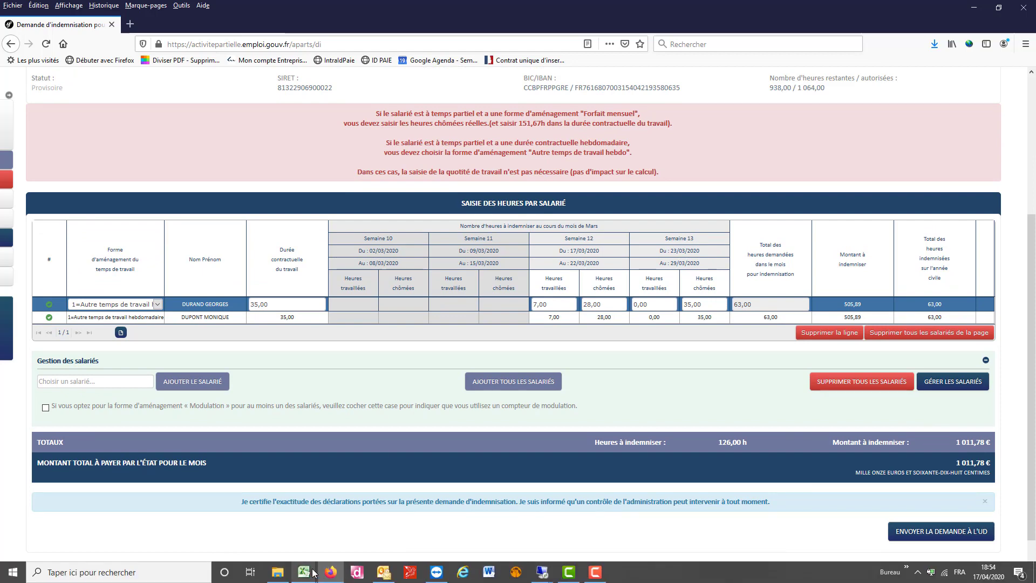
{"action": "left_click", "coordinate": [269, 535]}
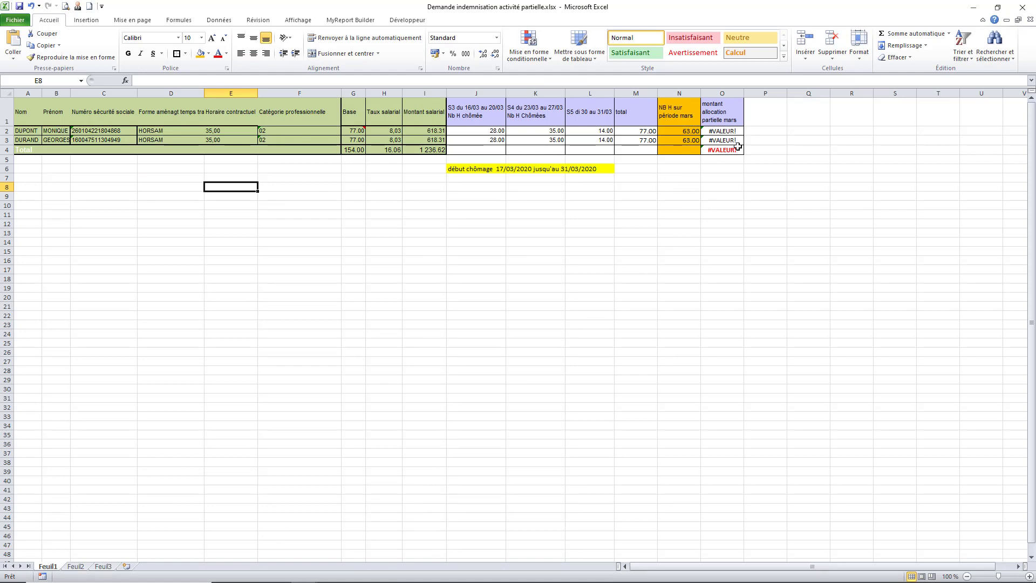
{"action": "left_click", "coordinate": [725, 131]}
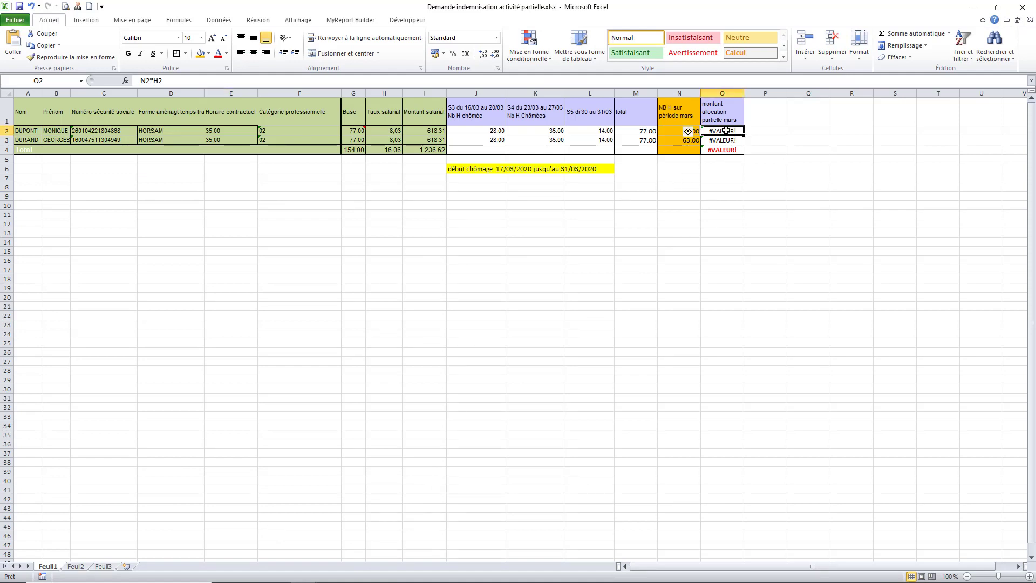
{"action": "type", "text": "+"}
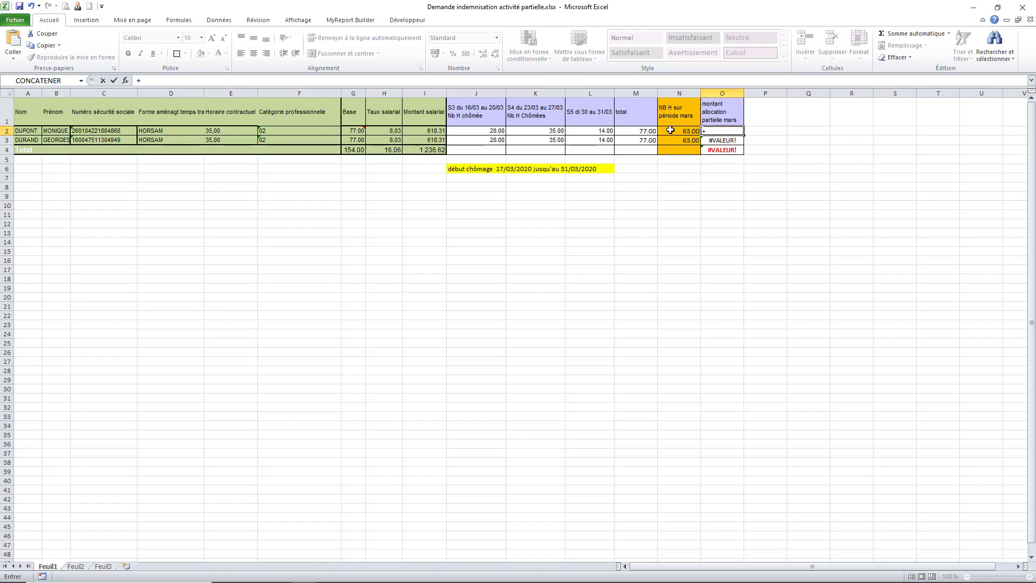
{"action": "left_click", "coordinate": [670, 130]}
{"action": "type", "text": "*"}
{"action": "left_click", "coordinate": [394, 130]}
{"action": "key", "text": "Return"}
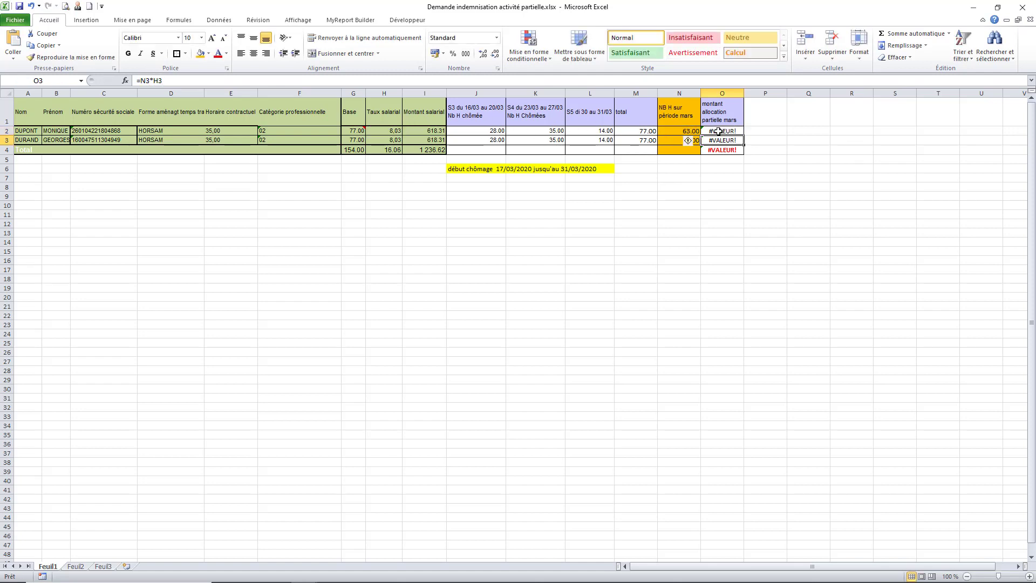
Re-enter =+N2*H2 in O2 and fill it down to O3, giving 505.89 per row
{"action": "left_click", "coordinate": [718, 131]}
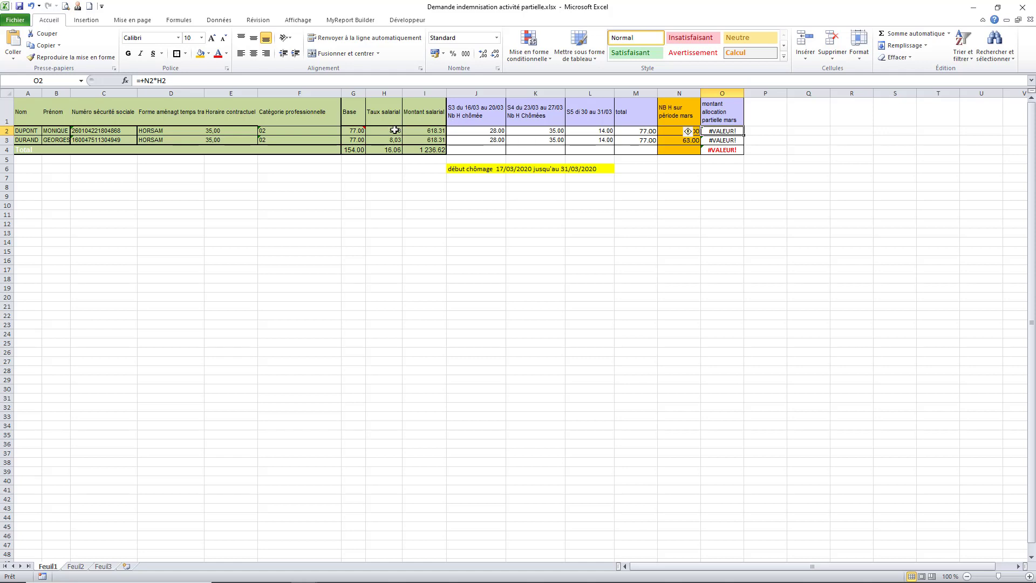
{"action": "type", "text": "+"}
{"action": "left_click", "coordinate": [685, 131]}
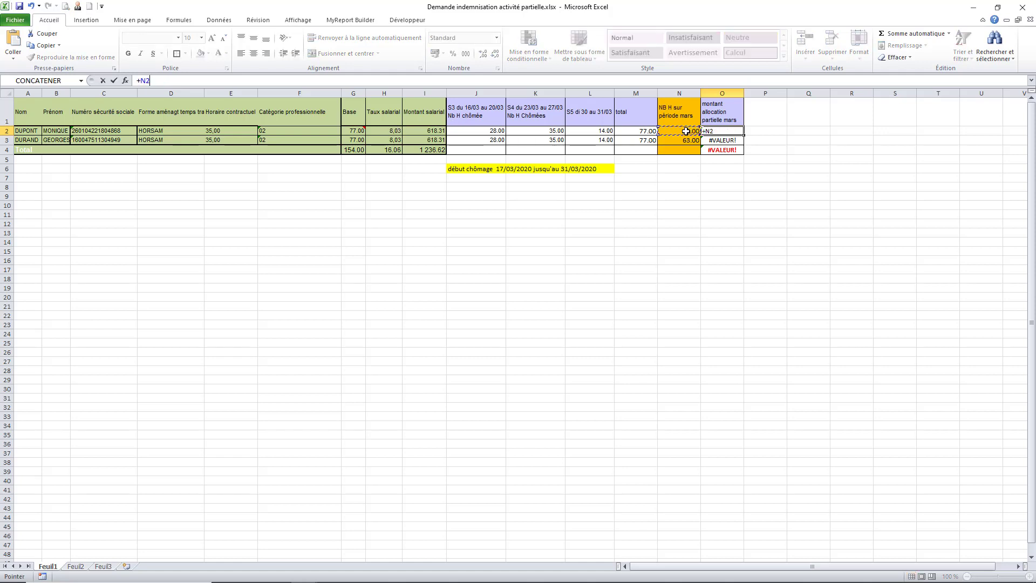
{"action": "type", "text": "*H2"}
{"action": "key", "text": "Return"}
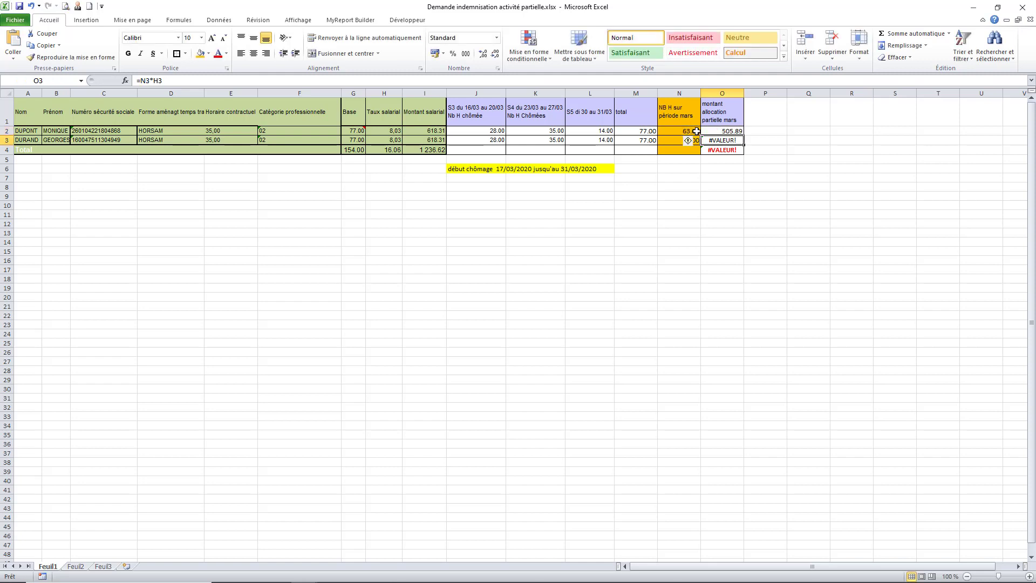
{"action": "left_click", "coordinate": [736, 131]}
{"action": "left_click_drag", "start_coordinate": [743, 135], "coordinate": [742, 143]}
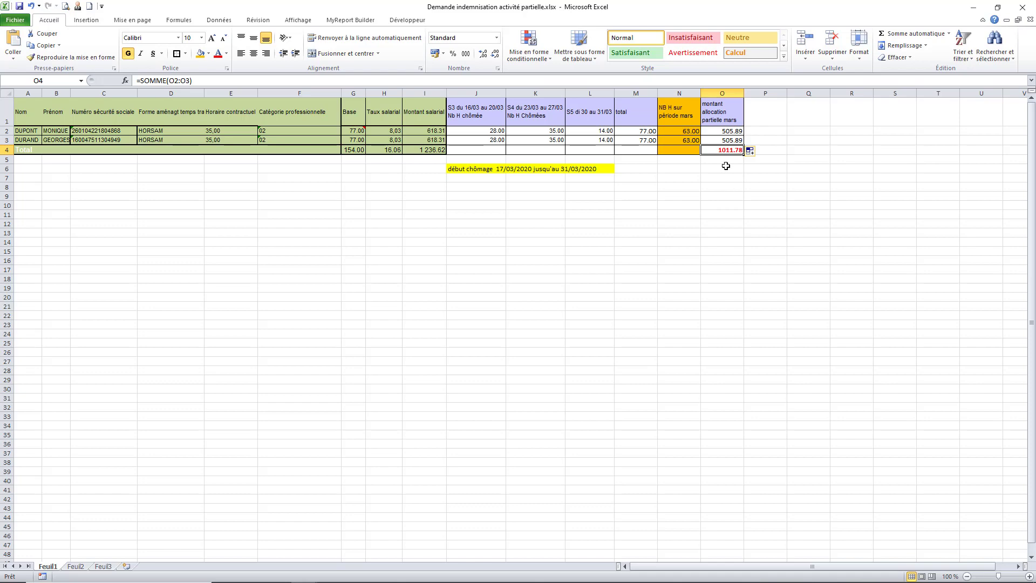
{"action": "mouse_move", "coordinate": [458, 578]}
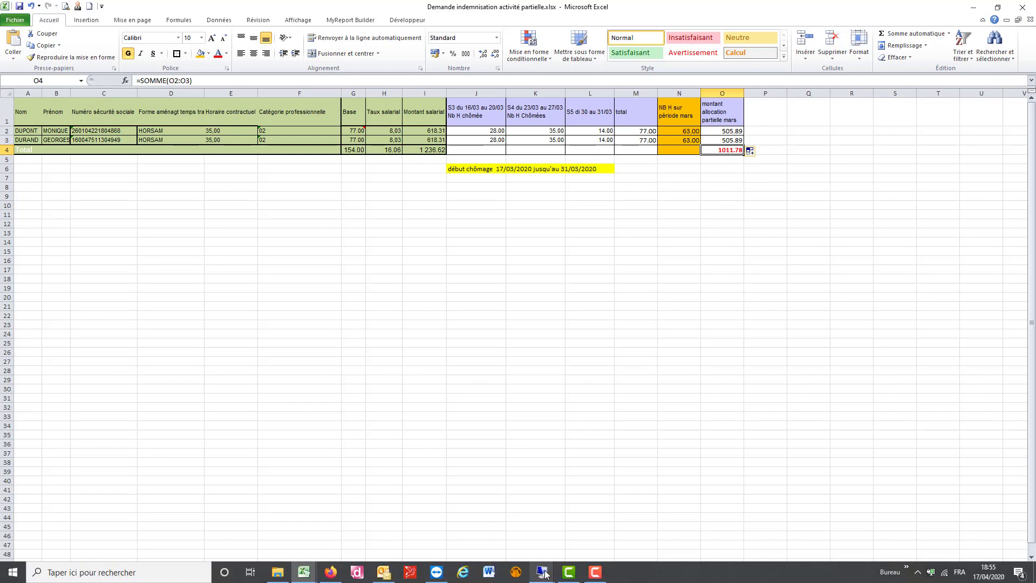
{"action": "left_click", "coordinate": [330, 572]}
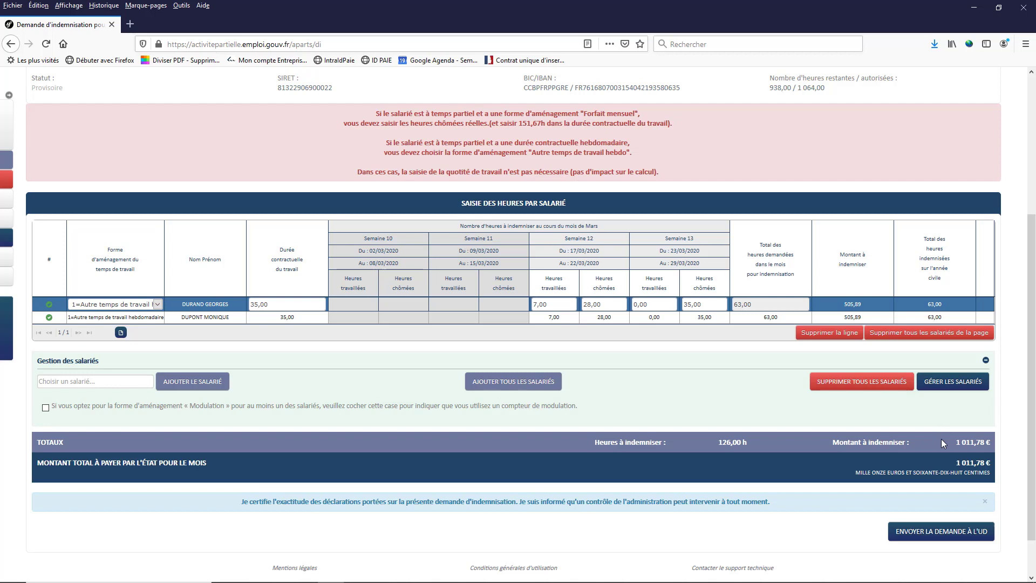
{"action": "left_click", "coordinate": [926, 533]}
{"action": "mouse_move", "coordinate": [916, 534]}
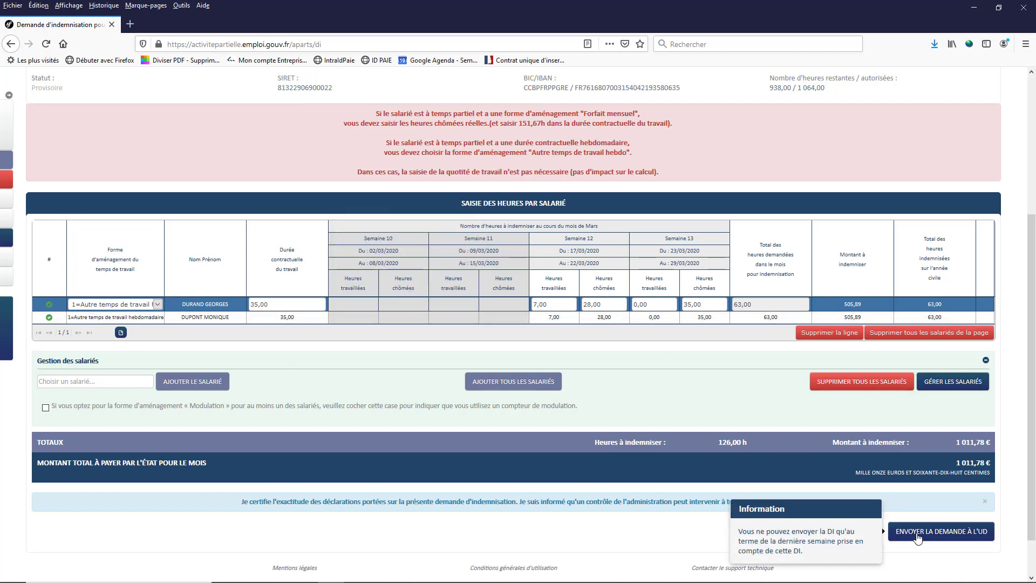